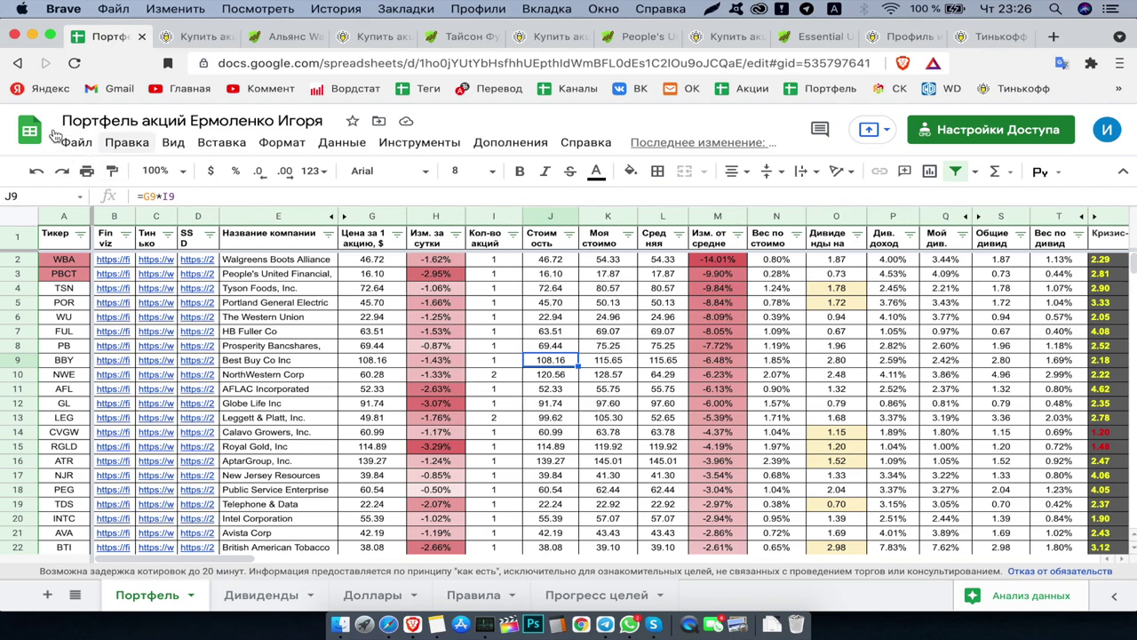
Step: Review the investor's Tinkoff profile, examining the published report posts, the subscriber count and the profile name
click(77, 144)
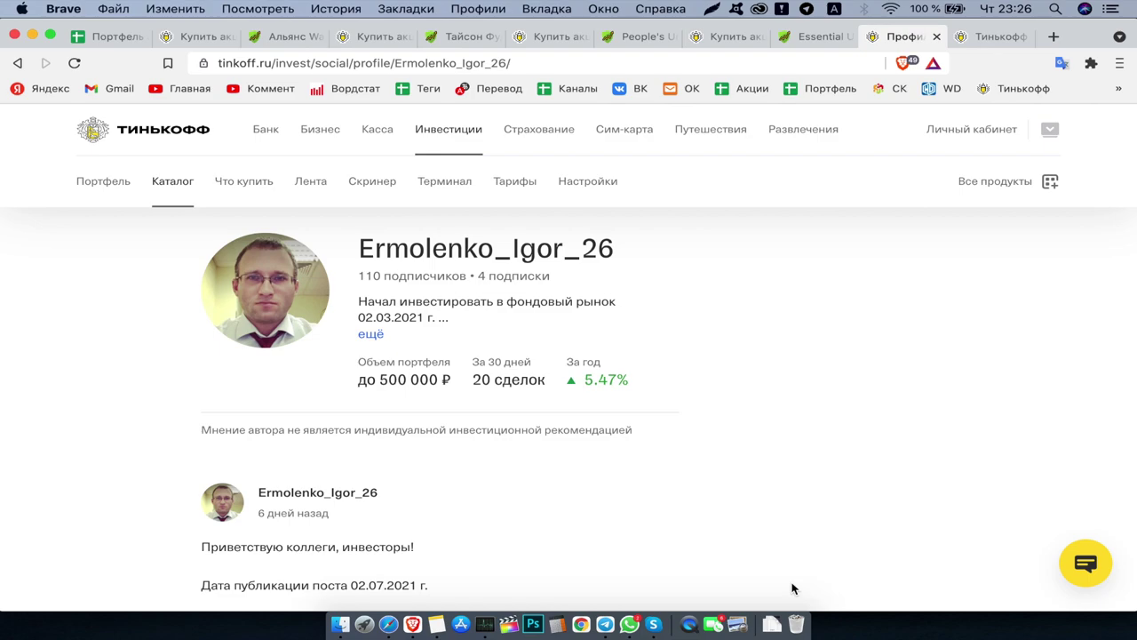
scroll(779, 551, down, 5)
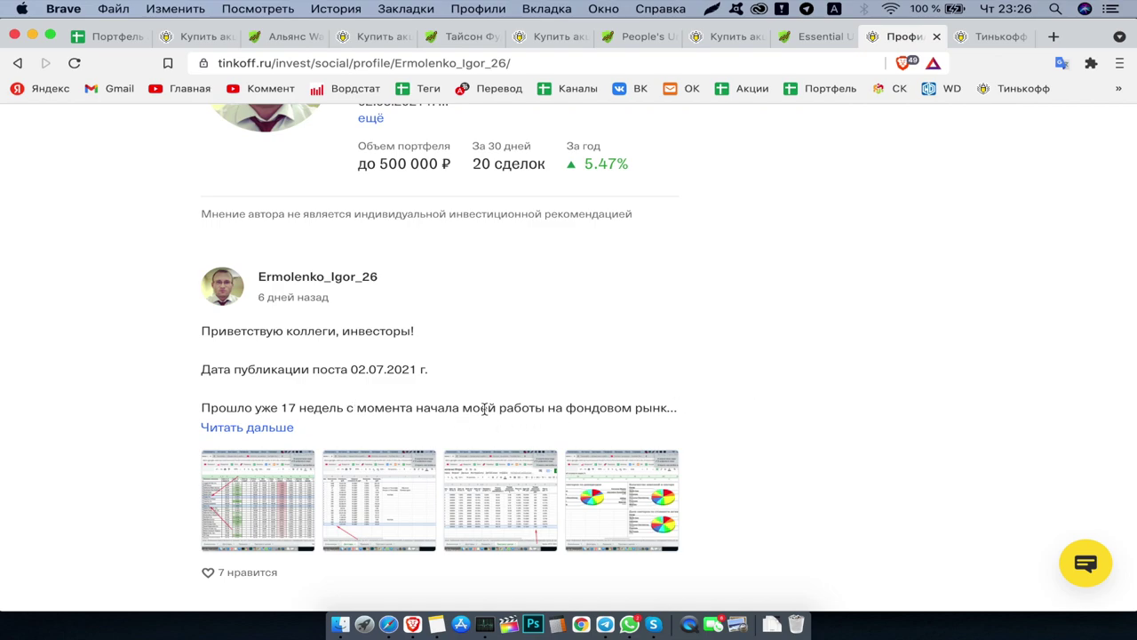
scroll(770, 424, down, 5)
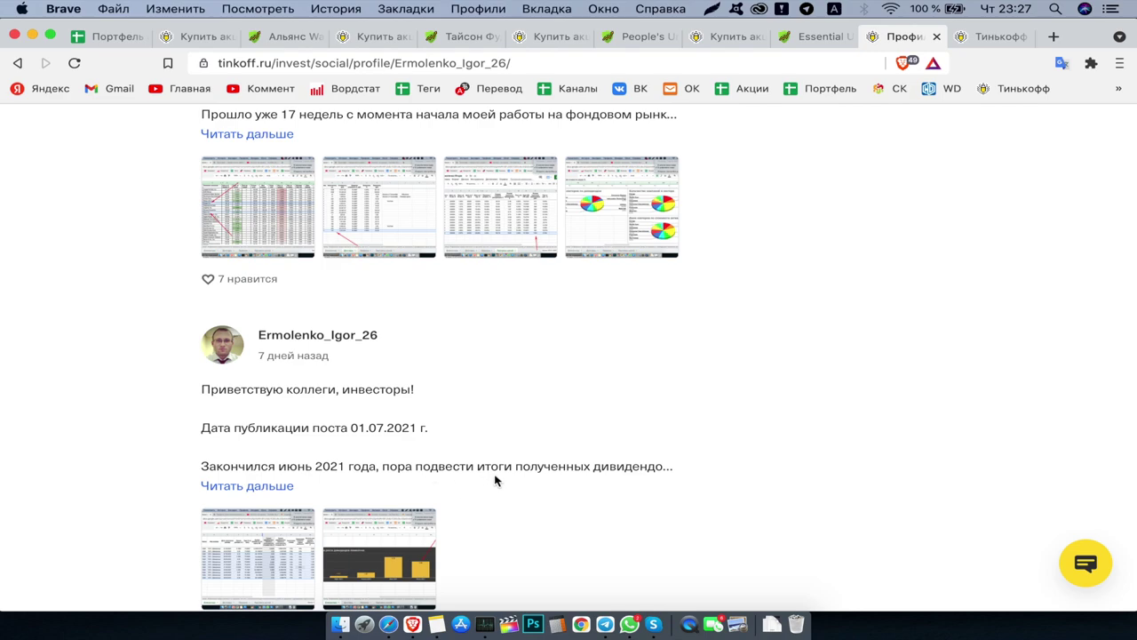
scroll(744, 495, down, 1)
scroll(744, 495, down, 6)
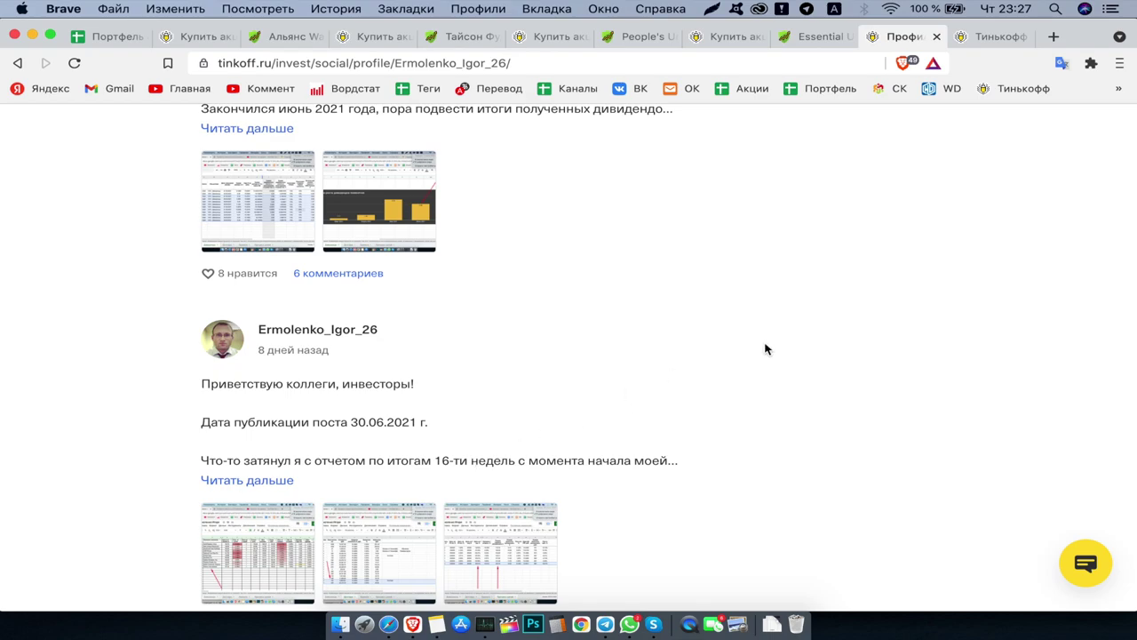
scroll(766, 349, up, 15)
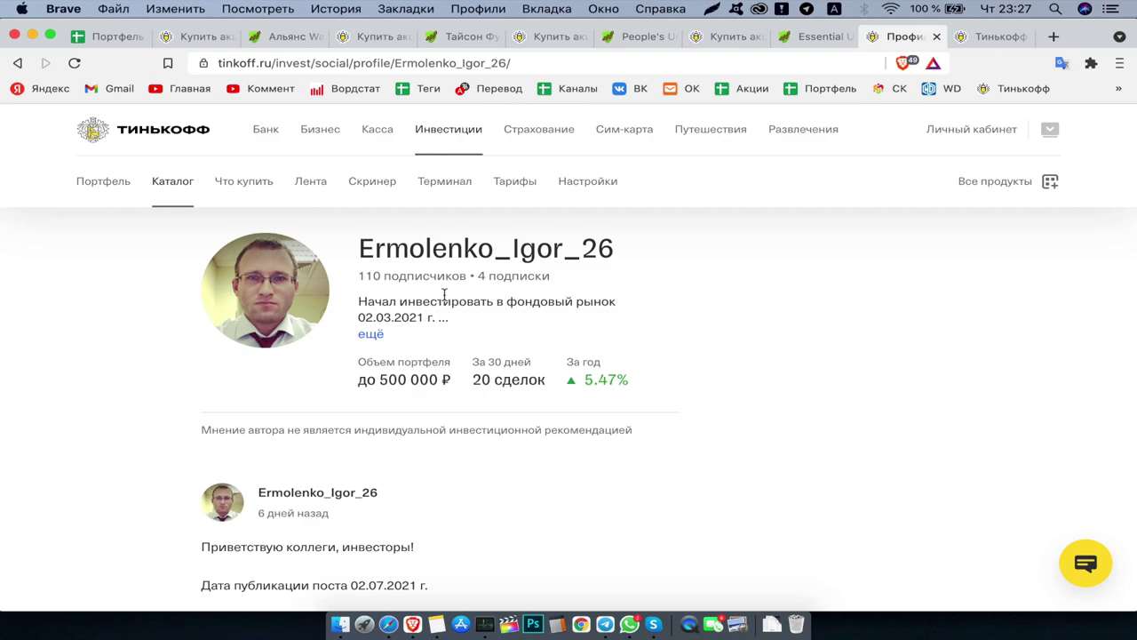
drag(358, 276, 467, 277)
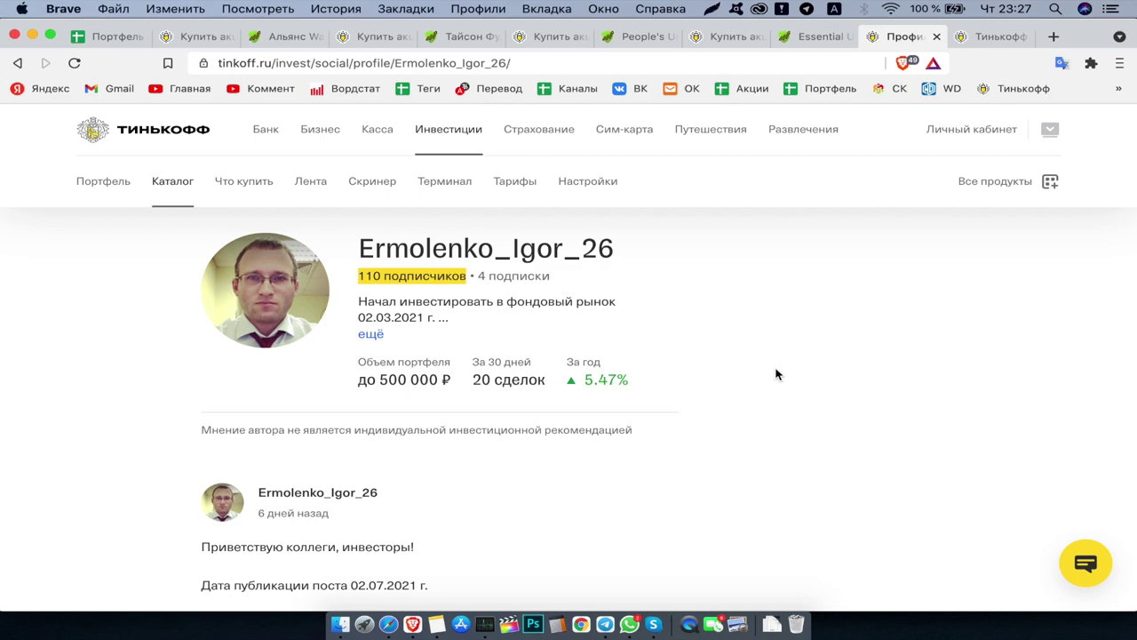
drag(359, 254, 613, 256)
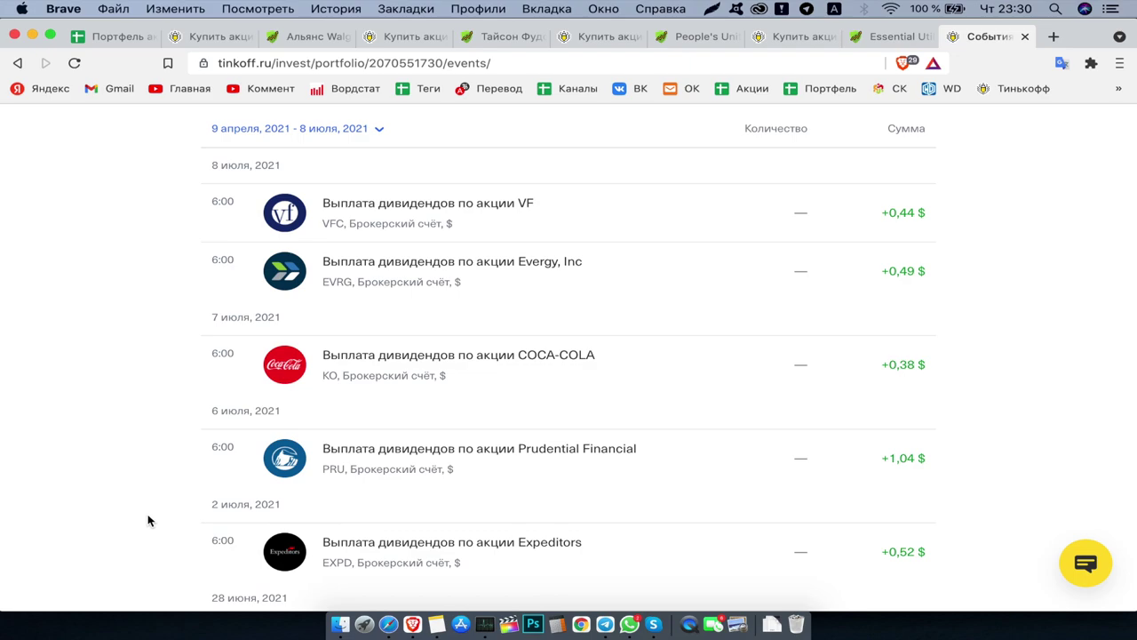
Step: Examine the July 2021 dividend payouts by date in the brokerage account's event list
drag(149, 520, 287, 513)
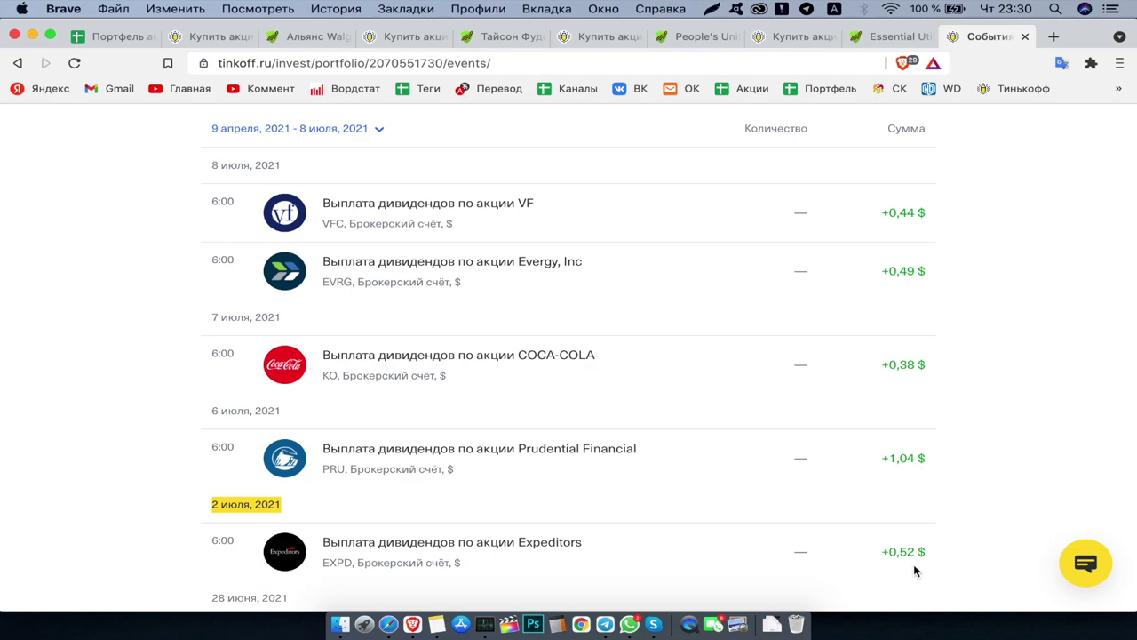
drag(211, 410, 287, 414)
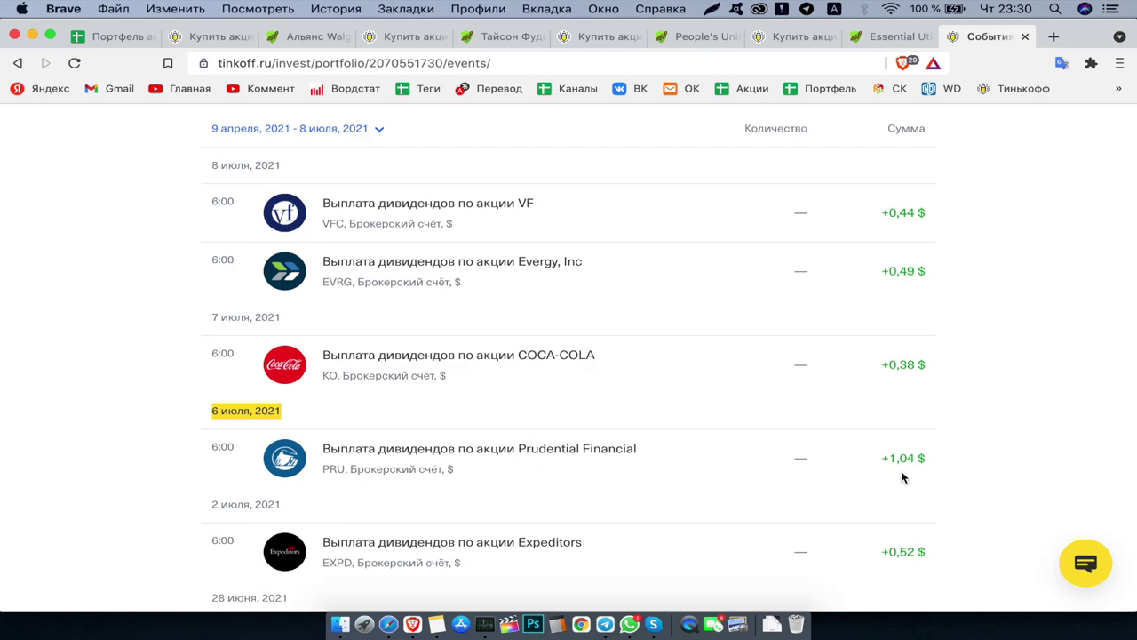
drag(212, 318, 282, 317)
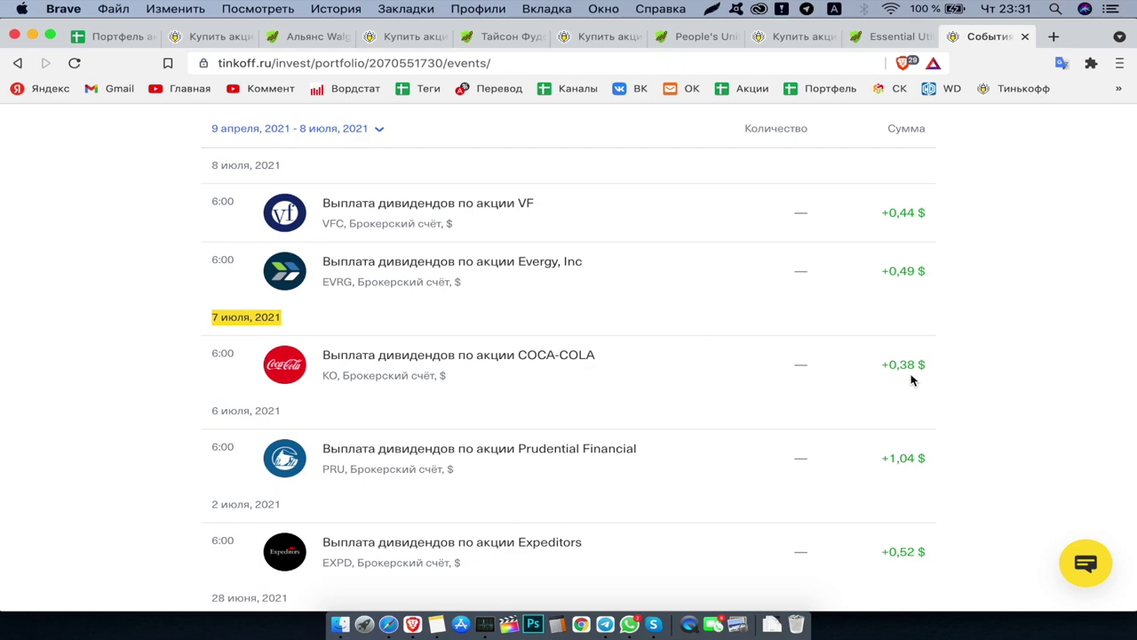
drag(211, 165, 282, 170)
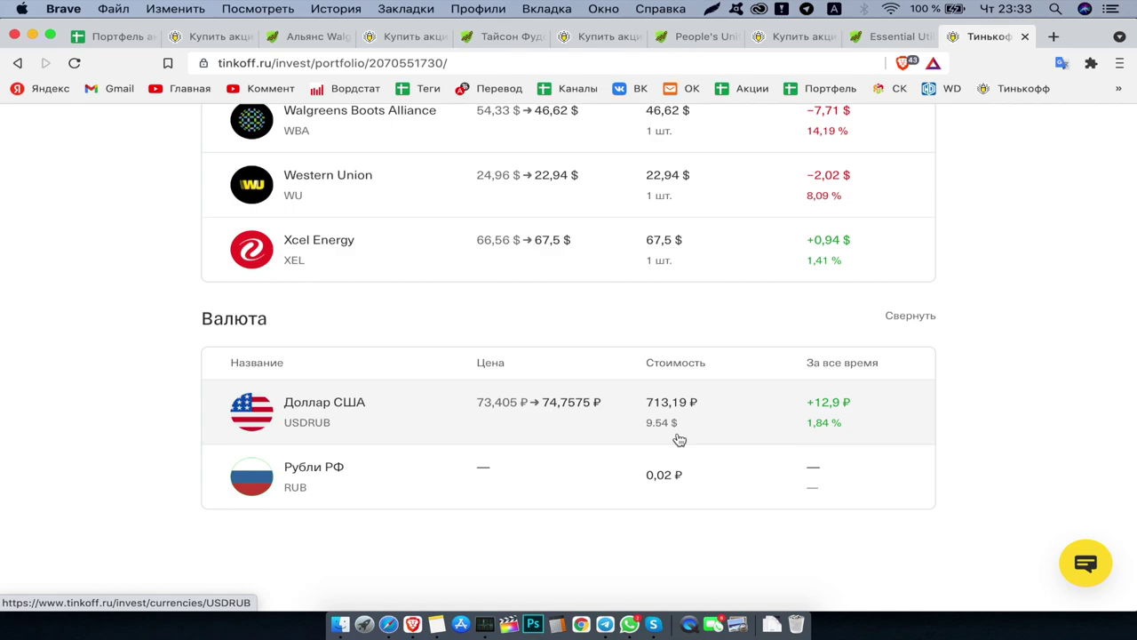
Step: Buy 180 lots of US dollars (USDRUB) from the portfolio's currency section
click(377, 421)
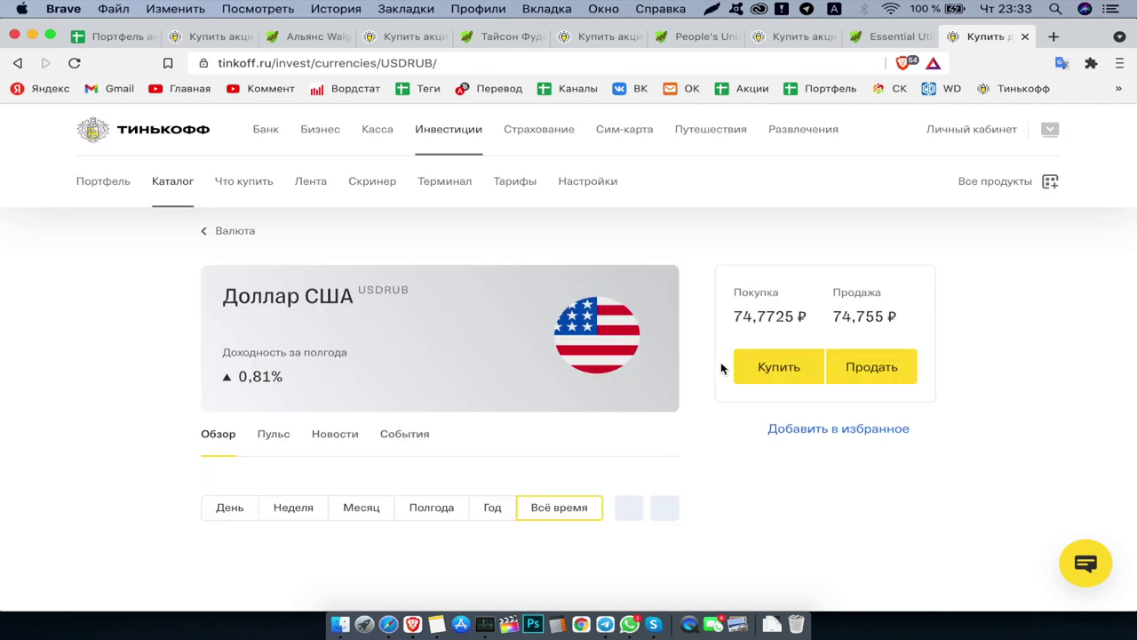
click(776, 367)
click(481, 367)
text(180)
scroll(698, 435, down, 1)
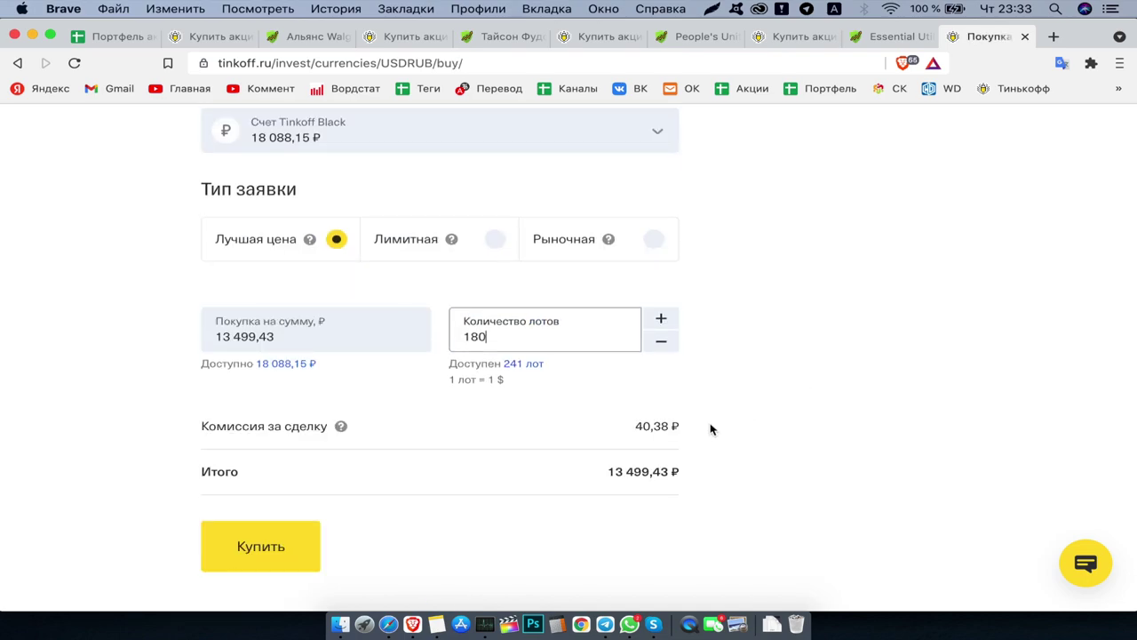
click(284, 544)
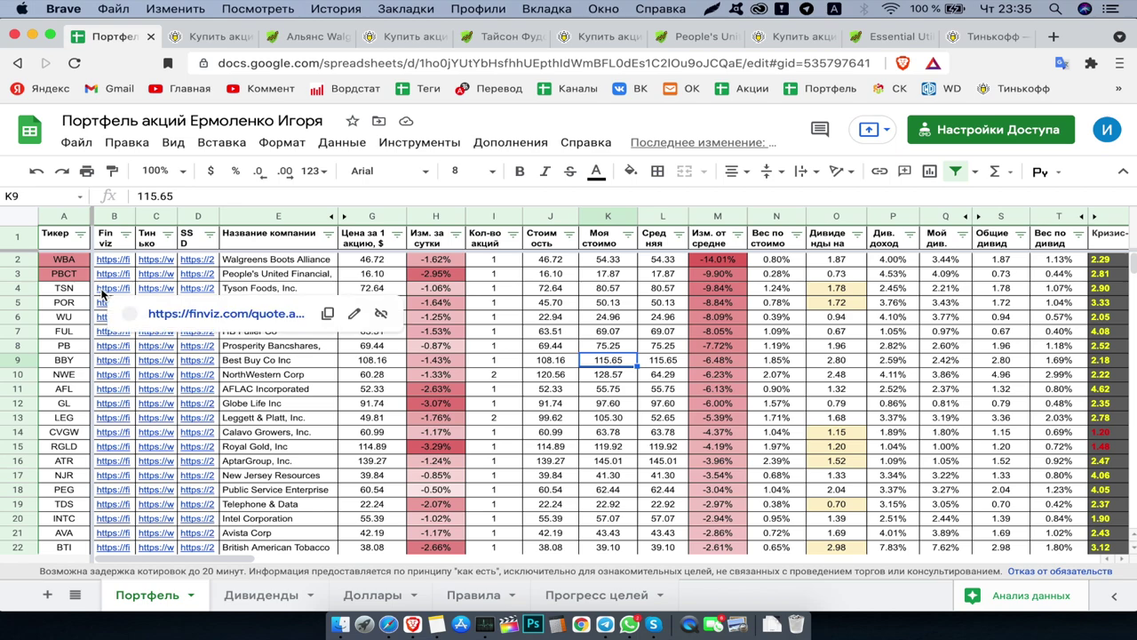
Step: Compare the WBA, PBCT and TSN rows with the "Когда покупать" rule on the Правила sheet
drag(18, 259, 24, 290)
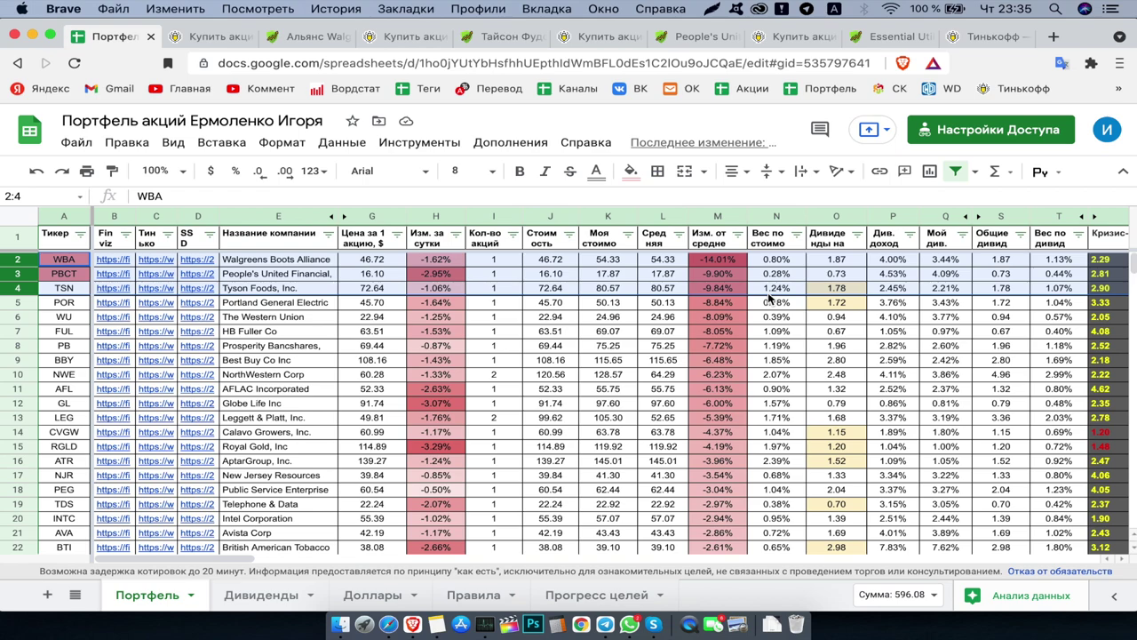
click(473, 594)
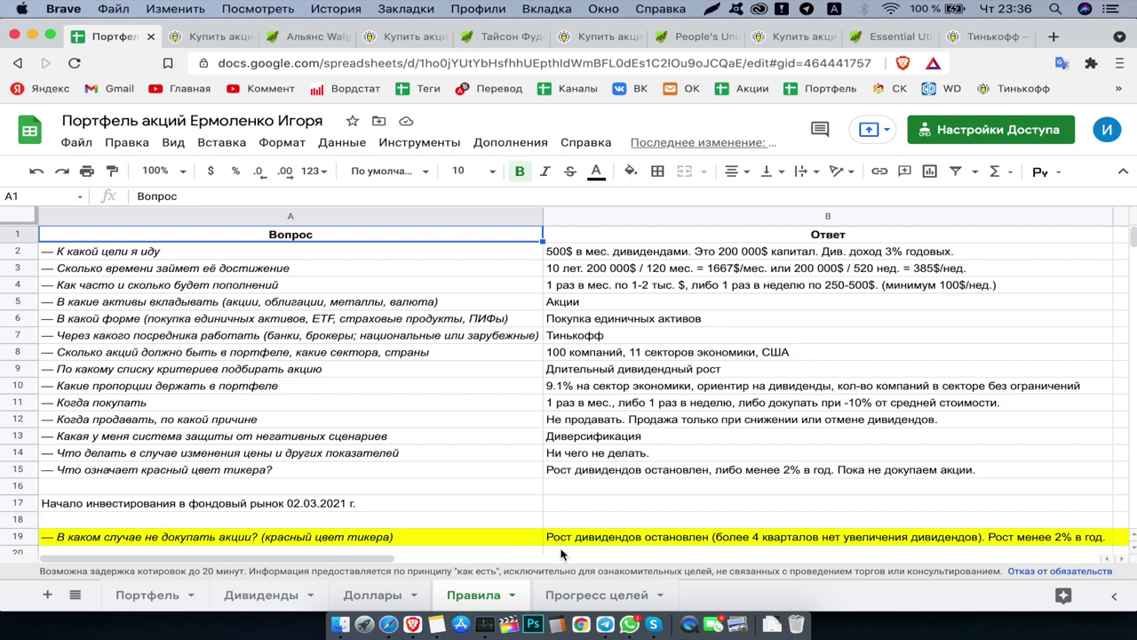
click(17, 402)
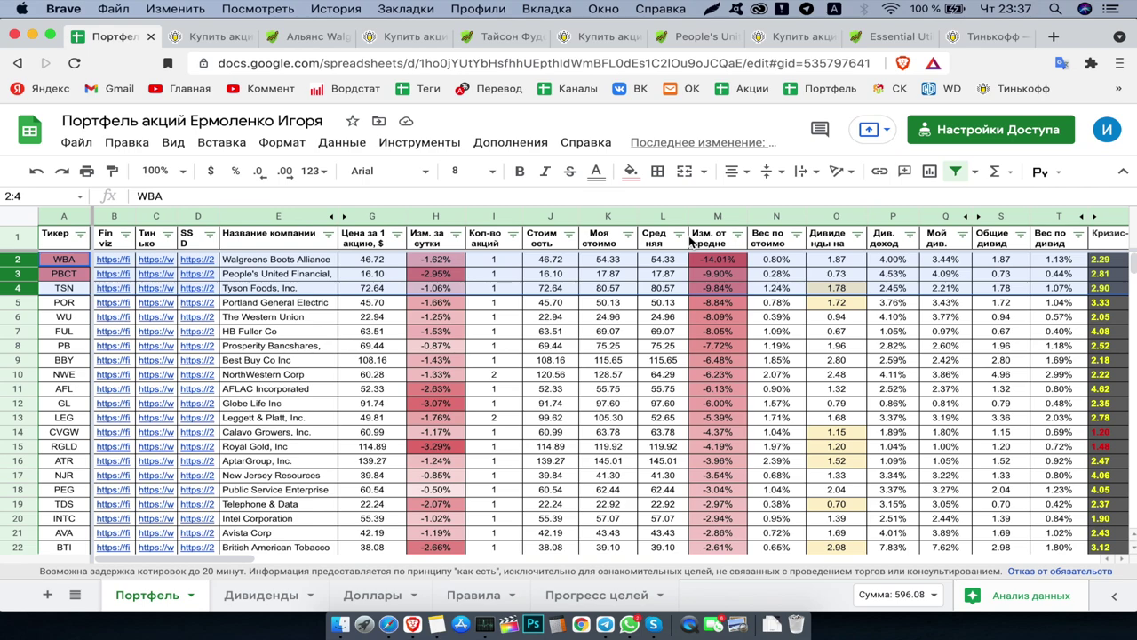
Step: Examine Walgreens Boots Alliance (WBA): its portfolio row, Tinkoff events and position, and Simply Safe Dividends growth and valuation
click(18, 258)
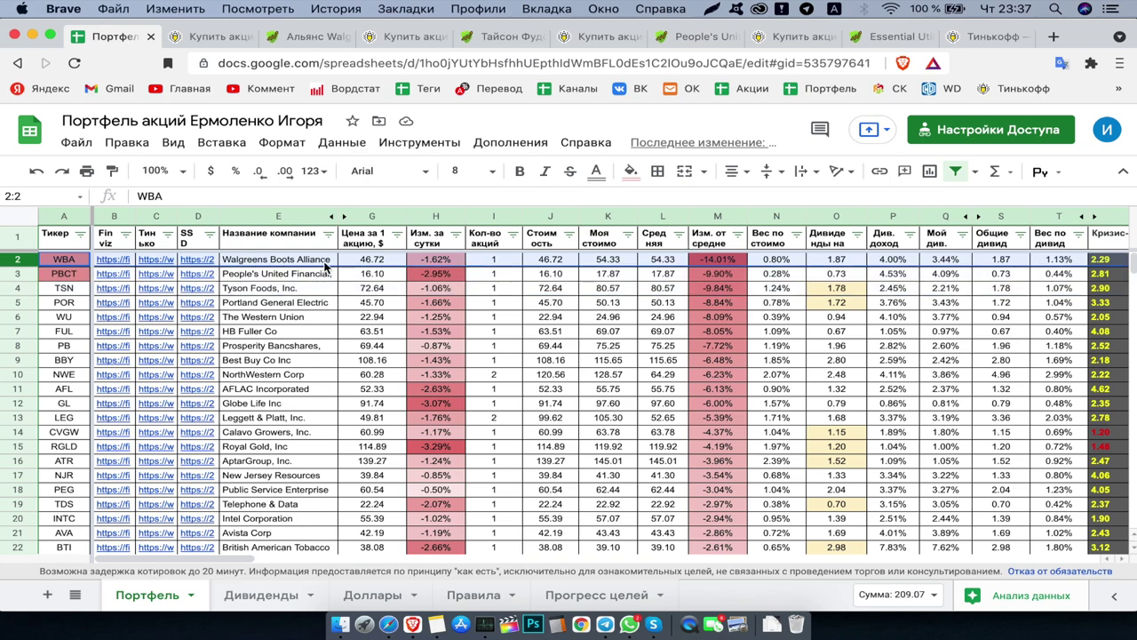
key(ctrl+Tab)
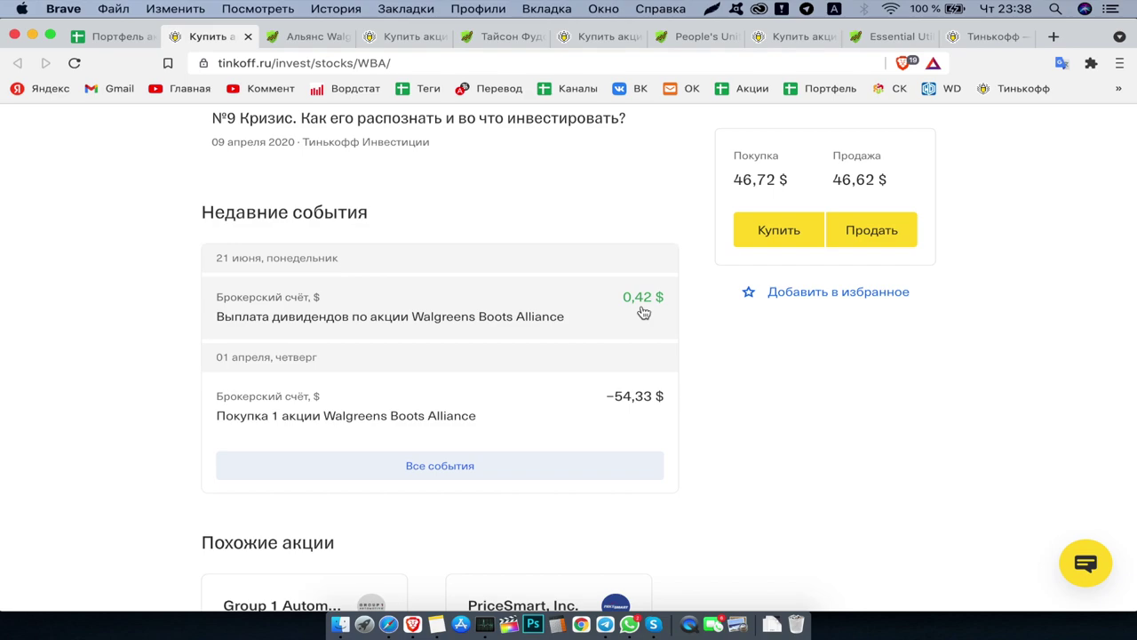
scroll(632, 352, up, 10)
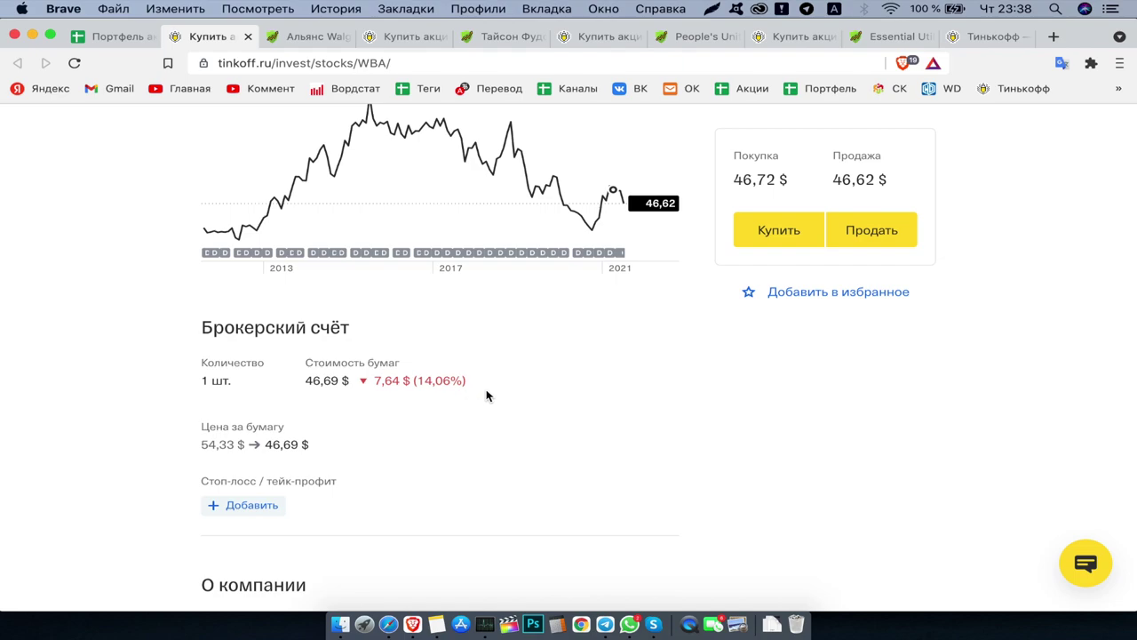
click(305, 41)
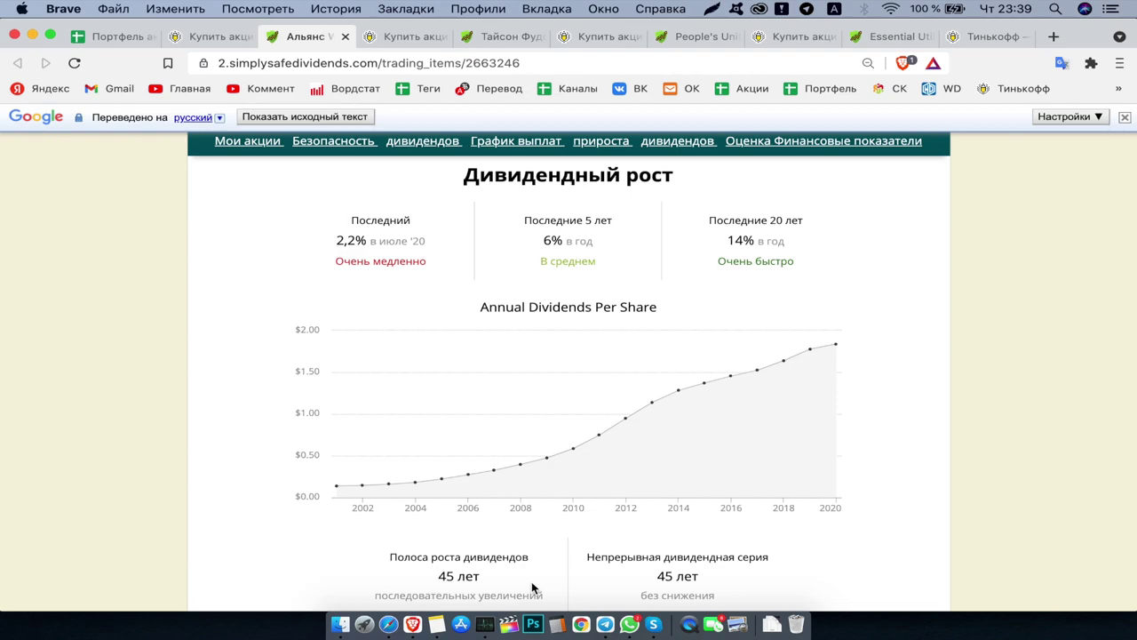
scroll(533, 589, down, 10)
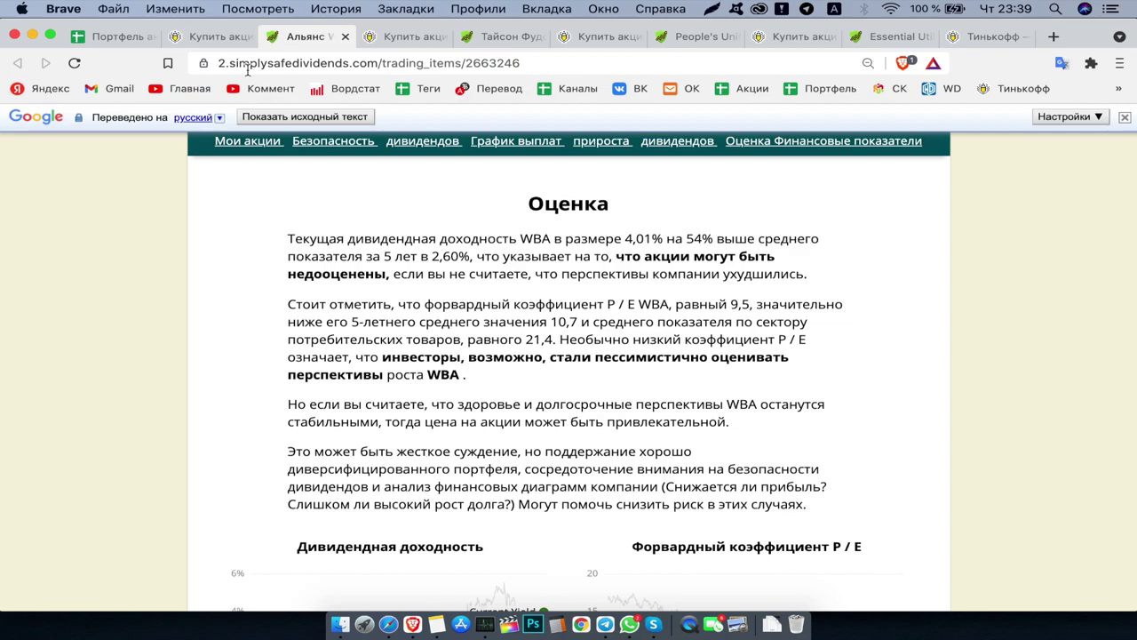
Step: Buy 1 lot of Walgreens Boots Alliance (WBA) at the best price, paying from the brokerage account
click(218, 37)
click(781, 235)
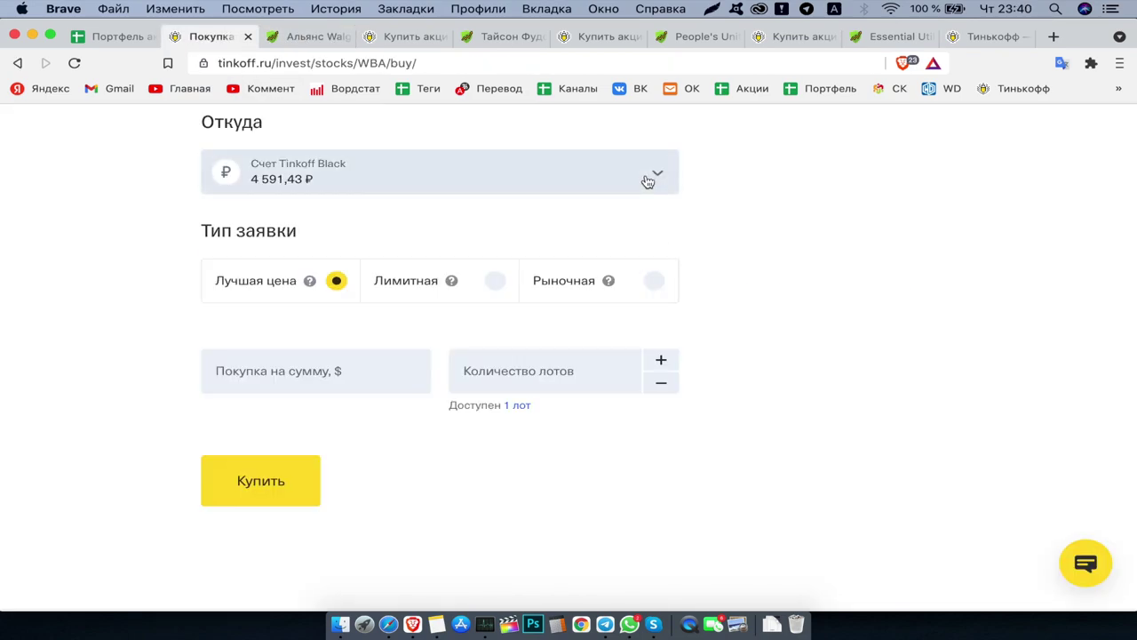
click(648, 183)
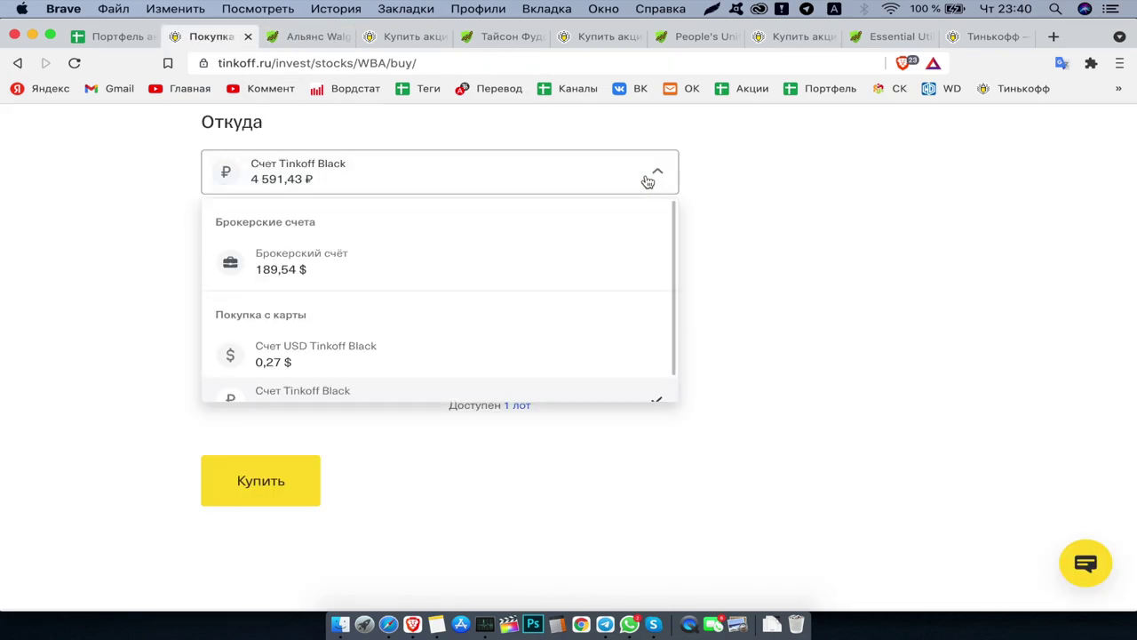
click(339, 269)
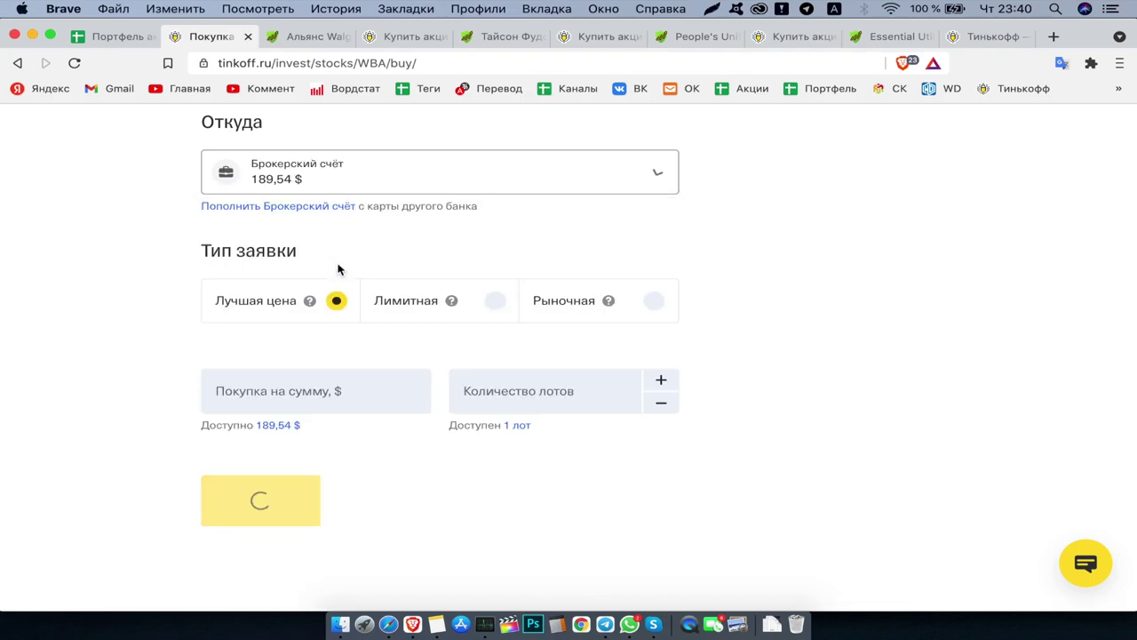
scroll(483, 293, down, 2)
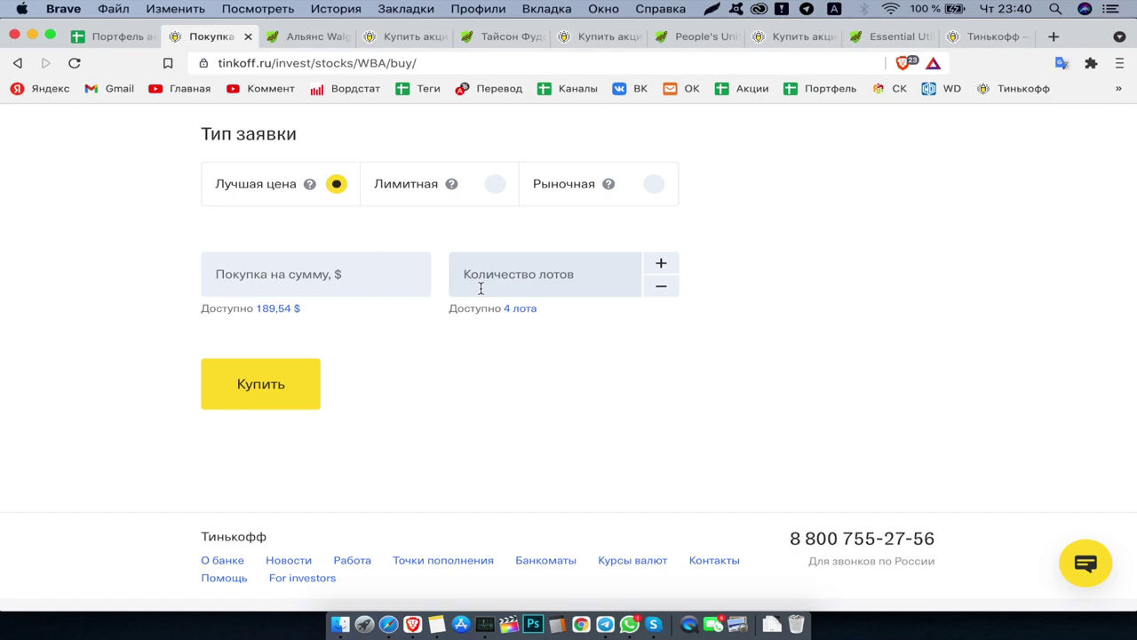
click(480, 286)
text(1)
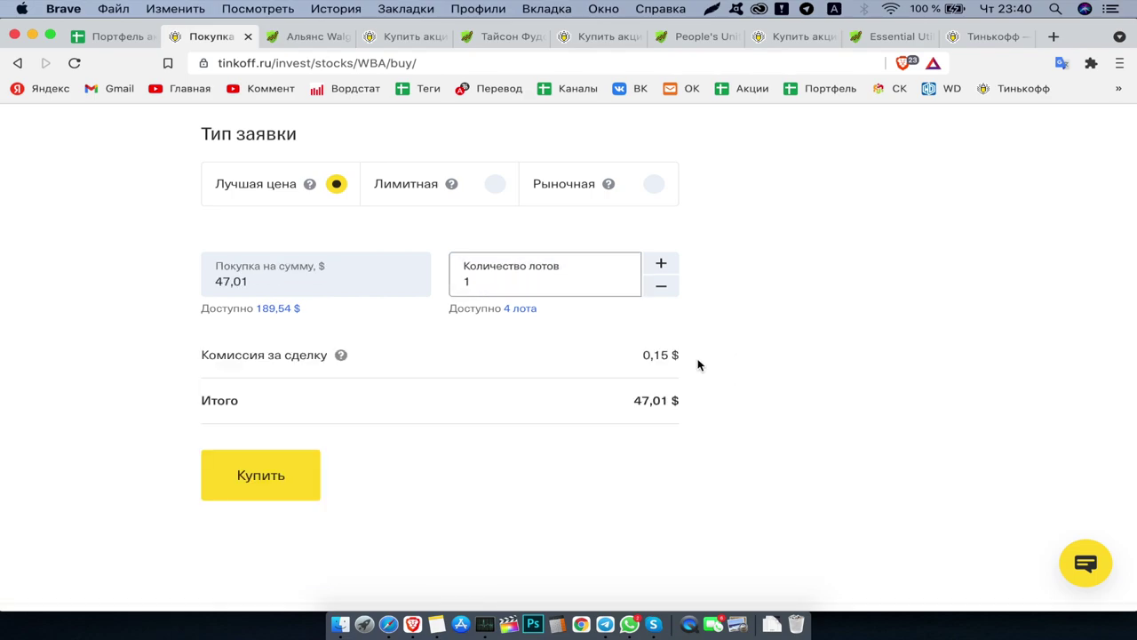
click(298, 477)
drag(448, 360, 690, 367)
drag(414, 492, 455, 498)
Step: In the portfolio spreadsheet, set the WBA own cost in K2 to the formula =54.33+46.71
key(super+1)
click(608, 258)
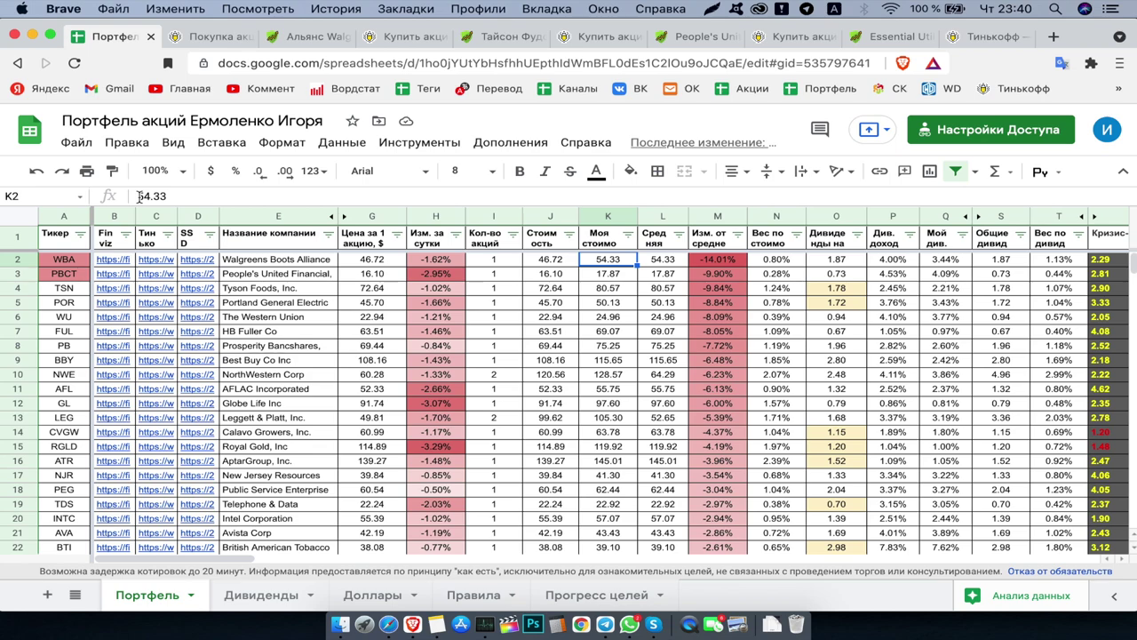
mouse_move(222, 295)
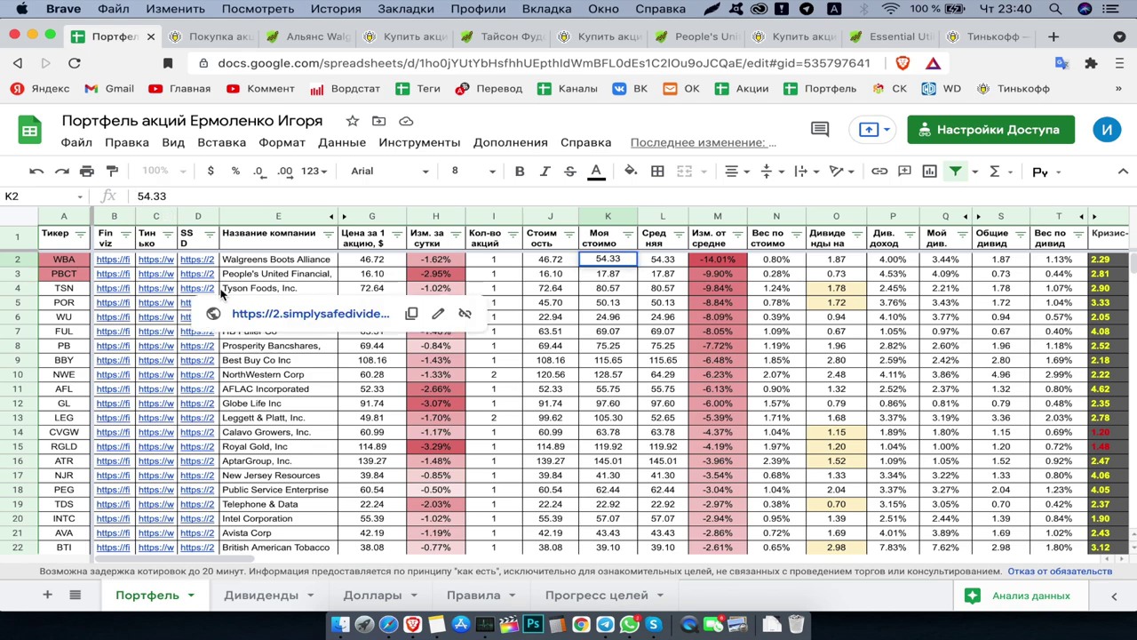
text(=54.33+)
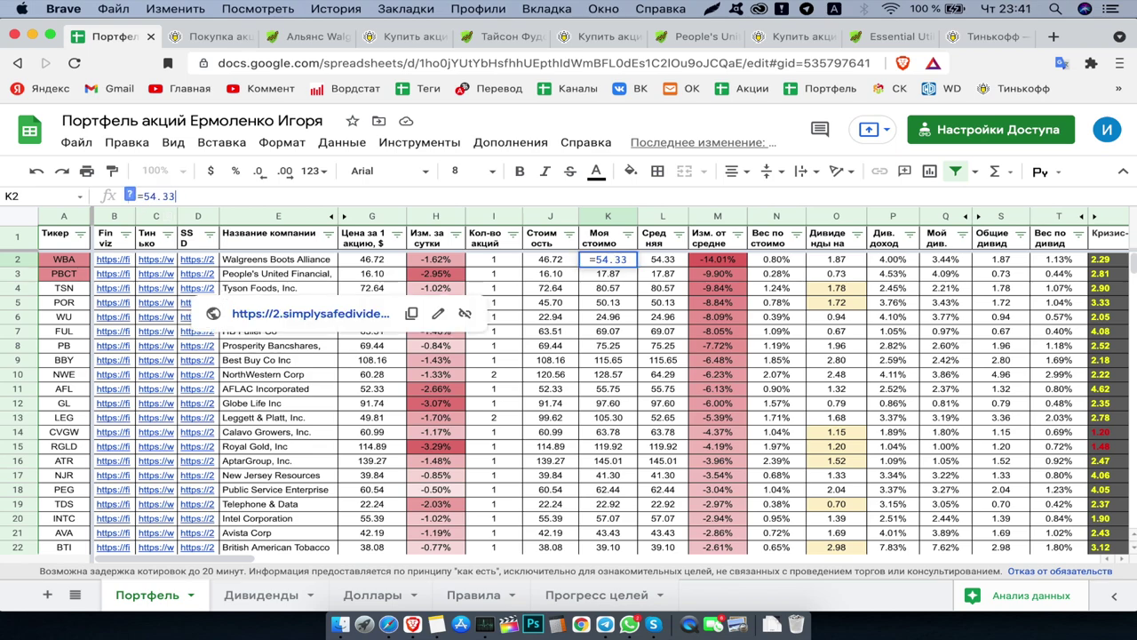
text(46,71)
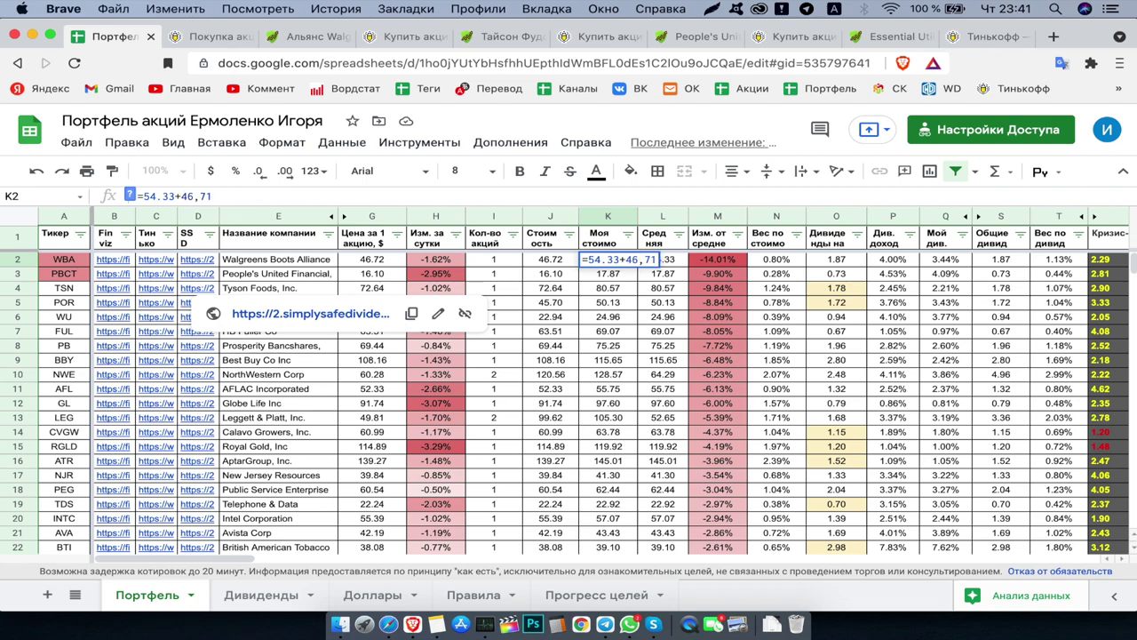
key(BackSpace)
key(BackSpace)
key(BackSpace)
text(.71)
Step: Set the number of WBA shares in I2 to 2
click(500, 260)
text(2)
key(Return)
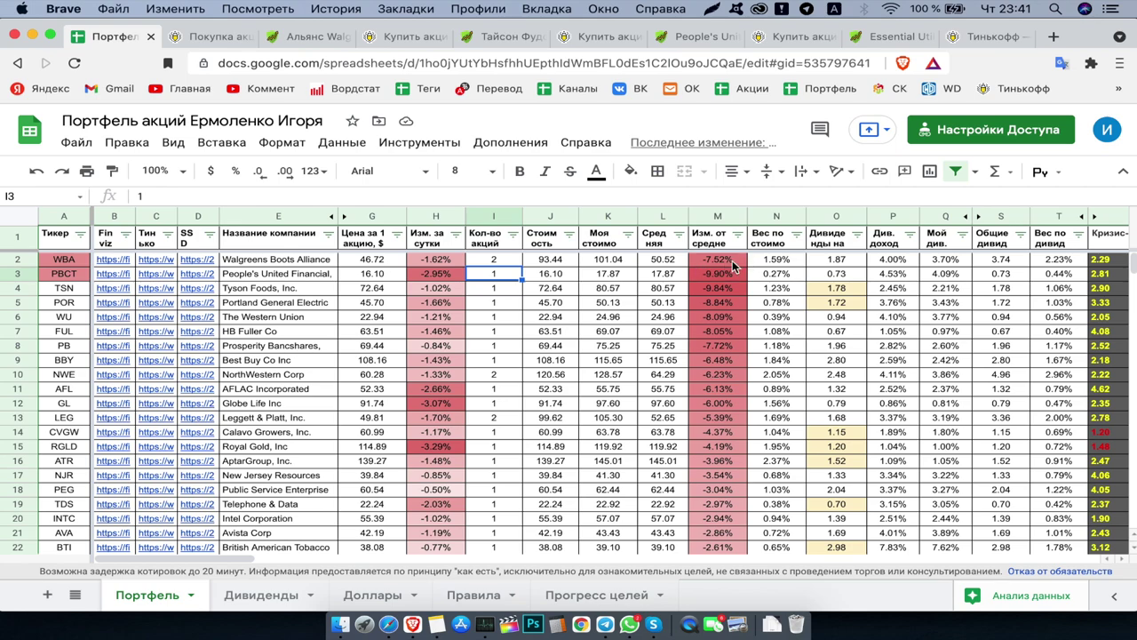
Step: Examine People's United Financial (PBCT): its portfolio row, Tinkoff events and position, and Simply Safe Dividends growth, payout schedule and valuation
key(shift+space)
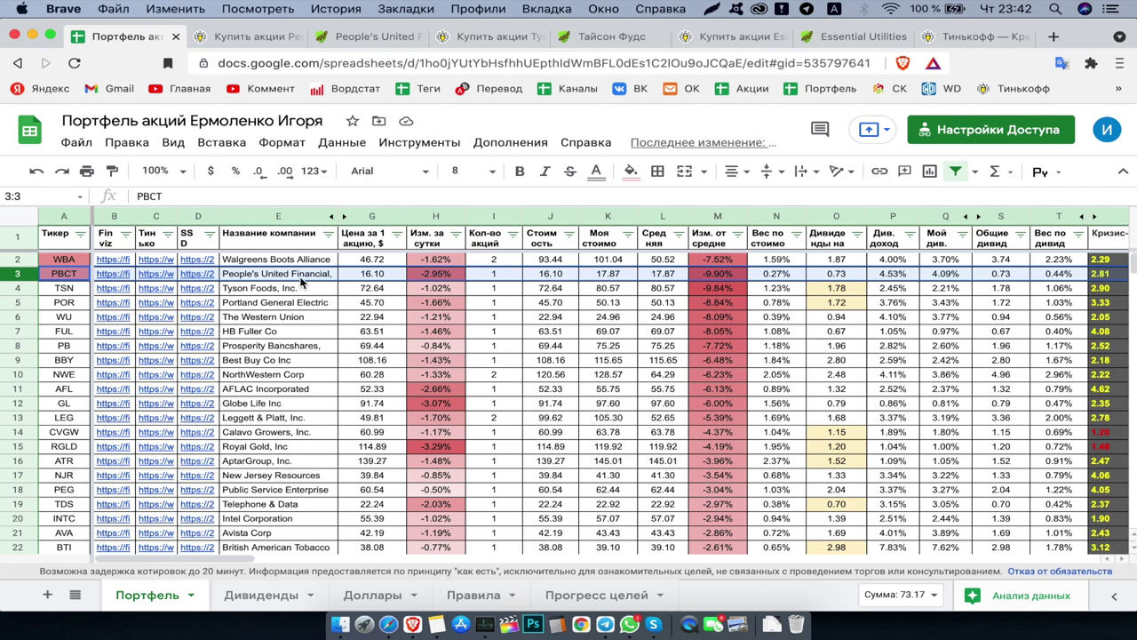
key(ctrl+Tab)
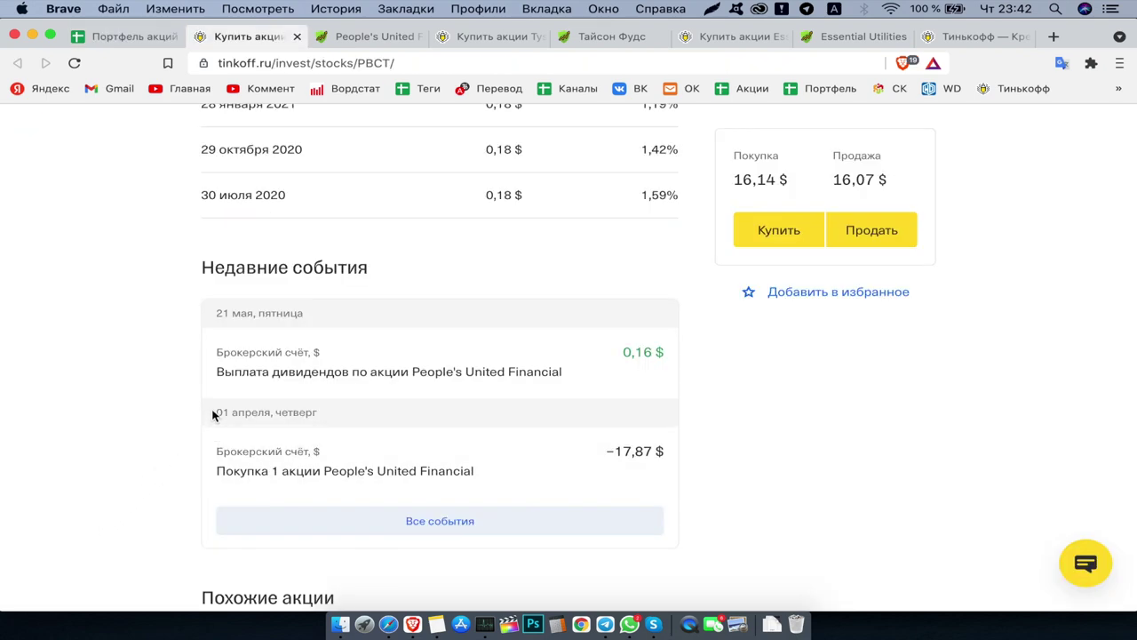
drag(223, 416, 271, 416)
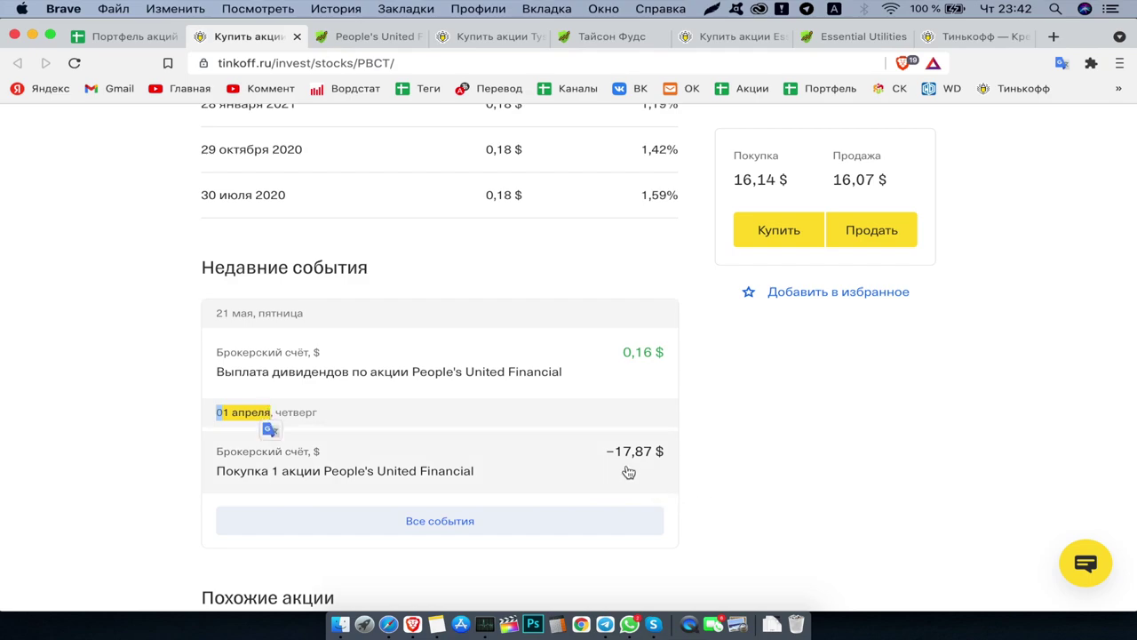
drag(214, 312, 255, 313)
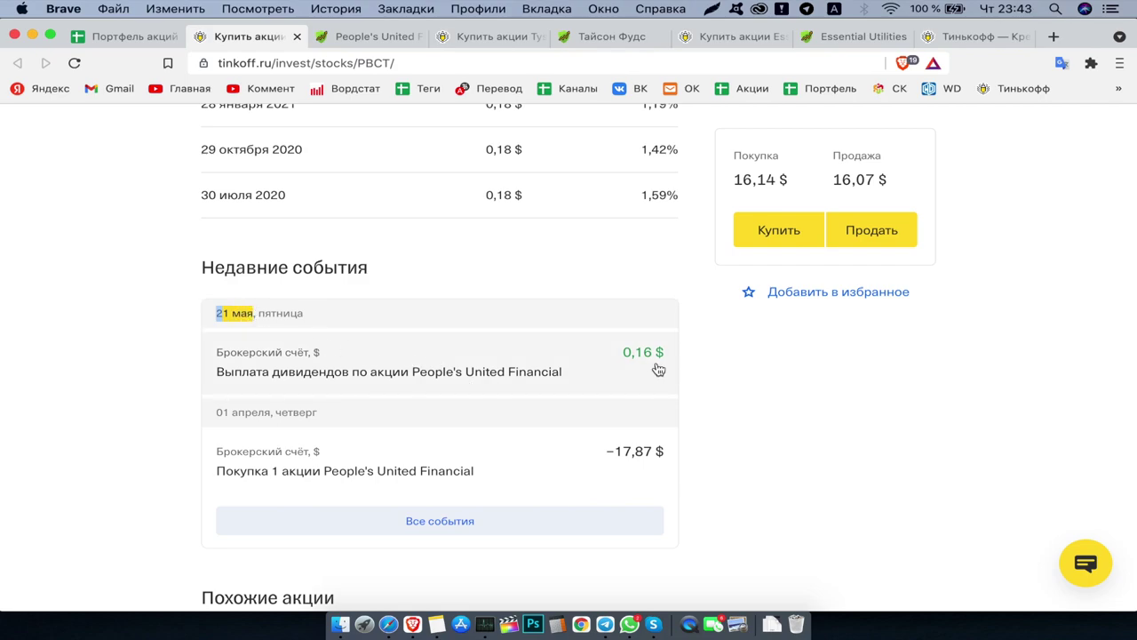
scroll(657, 369, up, 10)
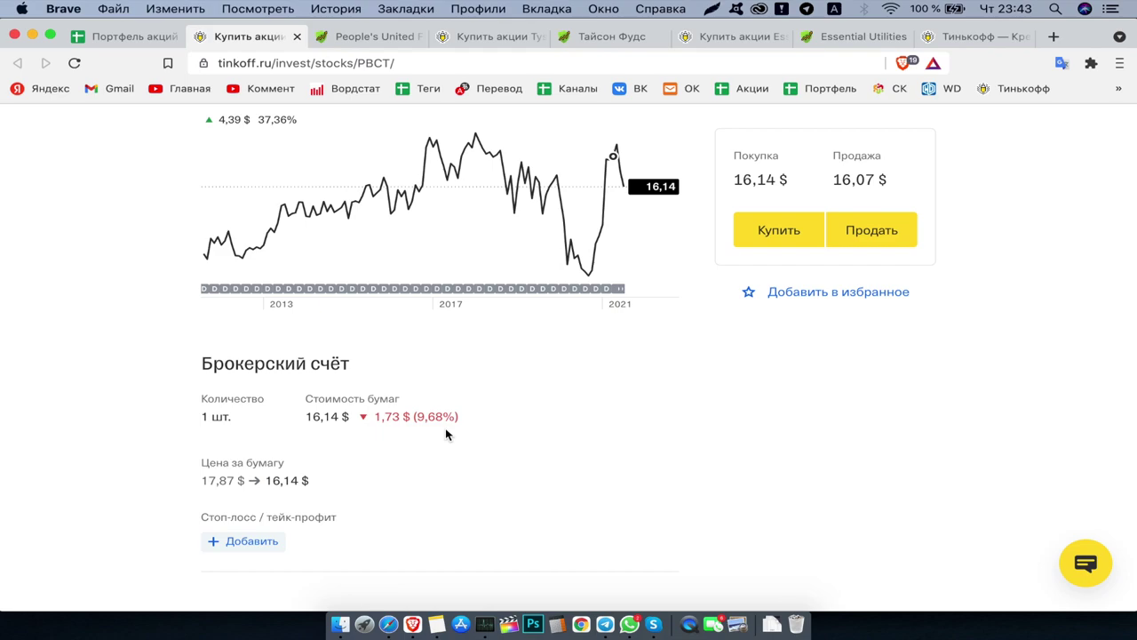
key(ctrl+Tab)
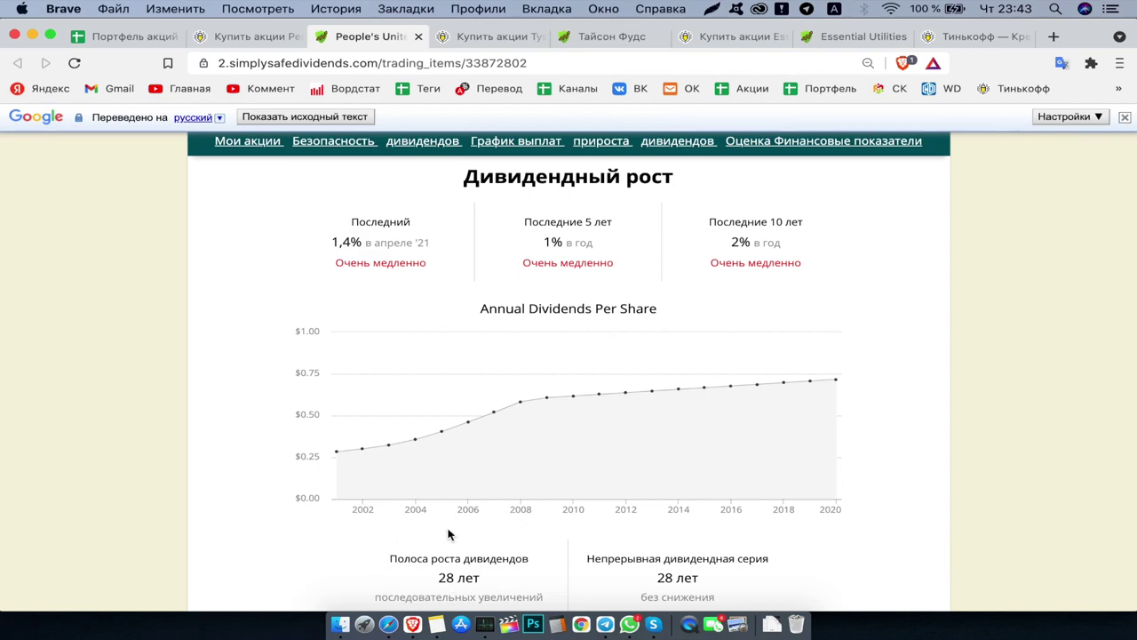
scroll(635, 578, down, 5)
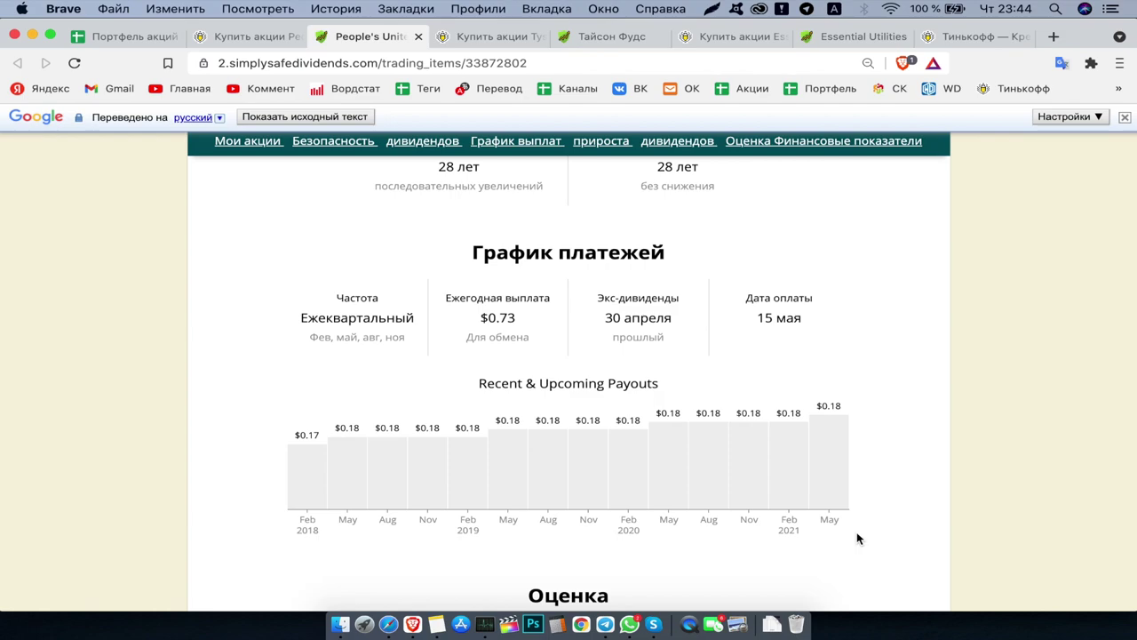
scroll(876, 297, down, 4)
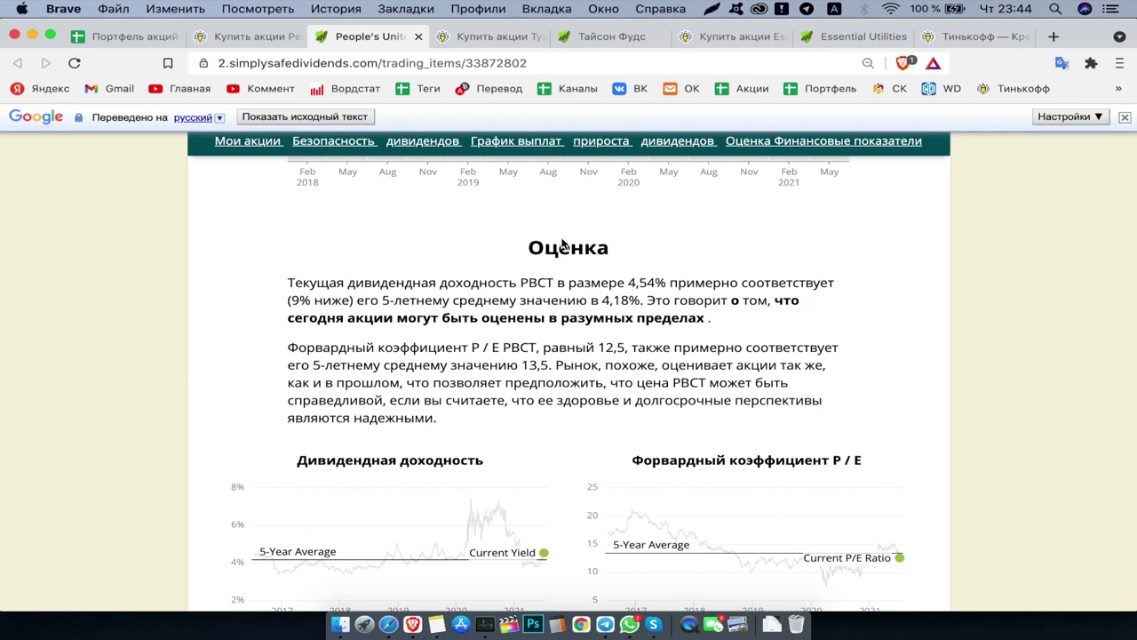
Step: Buy 1 lot of People's United Financial (PBCT) on Tinkoff at the best price, paying from the brokerage account
click(246, 40)
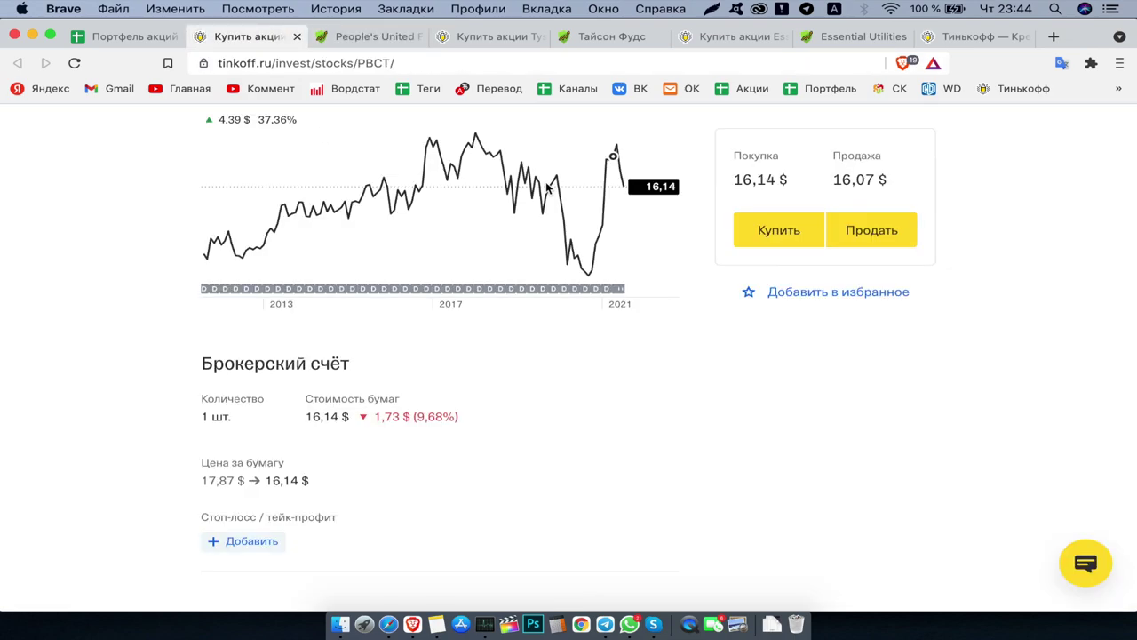
click(774, 229)
click(658, 190)
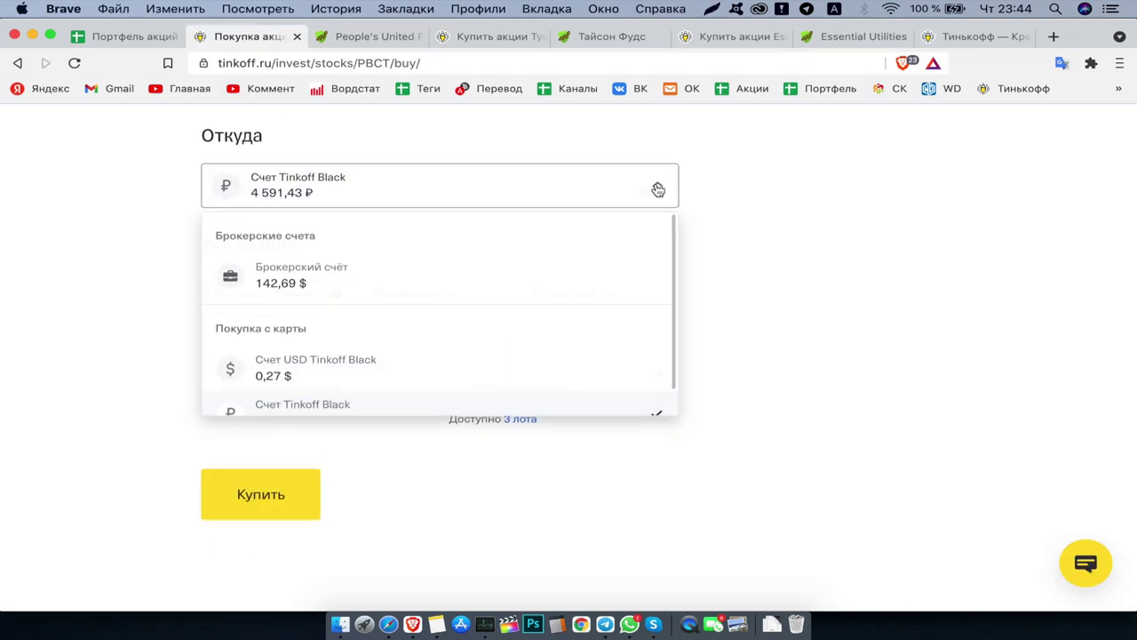
click(323, 282)
click(490, 412)
text(1)
scroll(805, 414, down, 3)
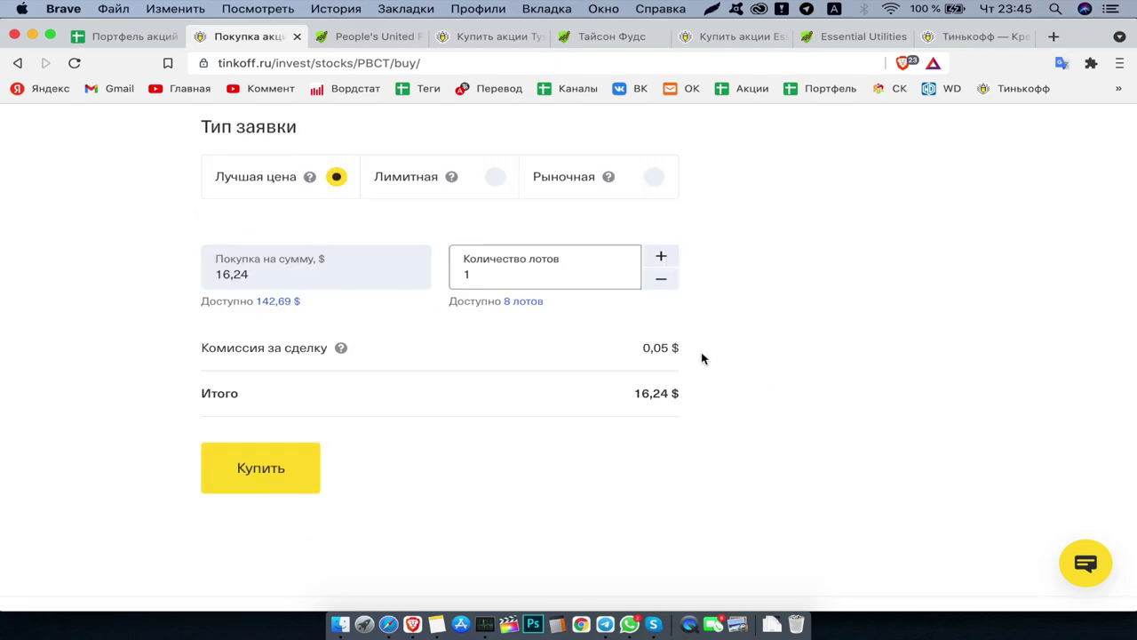
click(284, 471)
drag(448, 360, 685, 360)
Step: In the portfolio spreadsheet, set the PBCT own cost in K3 to the formula =17.87+16.14, using the purchase price from Tinkoff
drag(416, 494, 459, 494)
key(ctrl+shift+Tab)
click(626, 277)
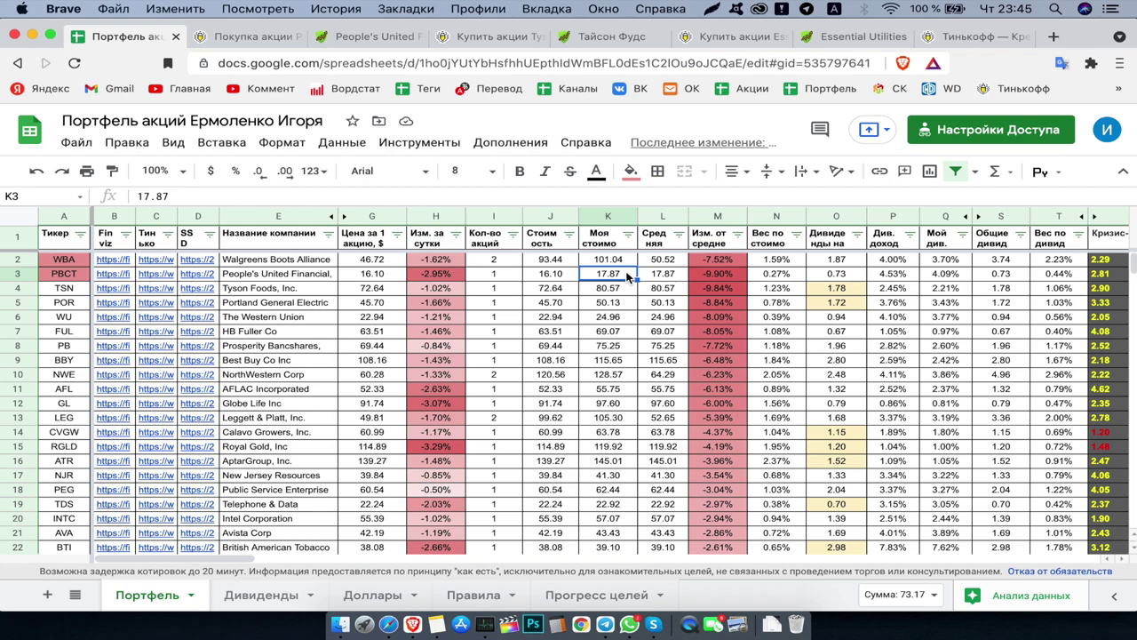
click(139, 197)
text(=)
key(super+Right)
text(+)
text(16,14)
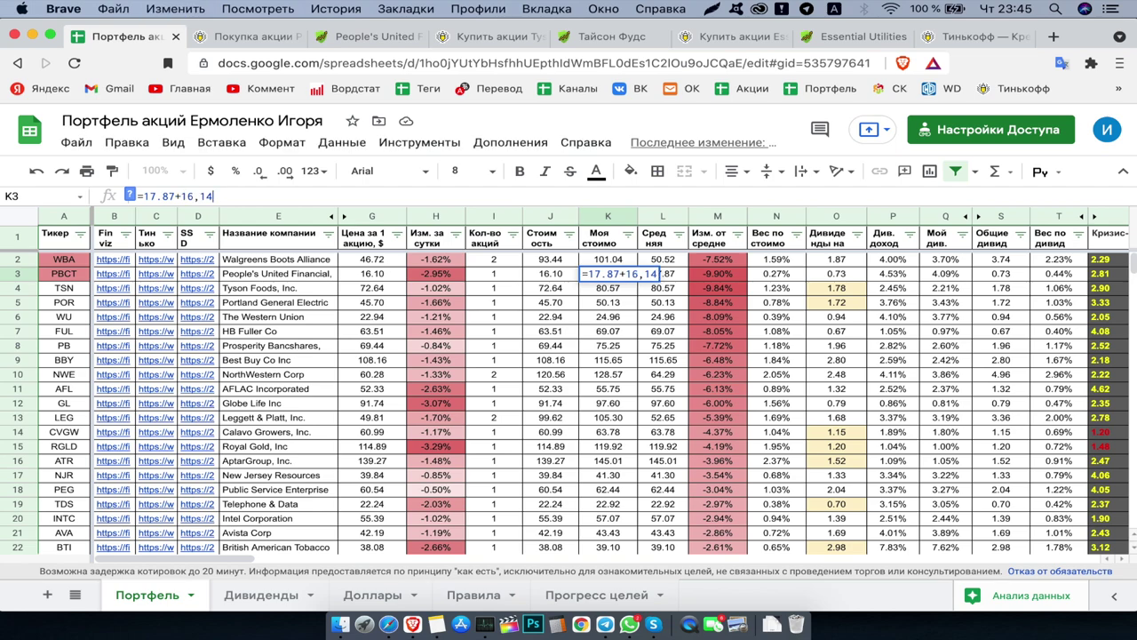
key(Left)
key(Left)
key(Left)
key(Delete)
Step: Set the number of PBCT shares in I3 to 2 and check the change from the average price in M3
click(504, 278)
text(2)
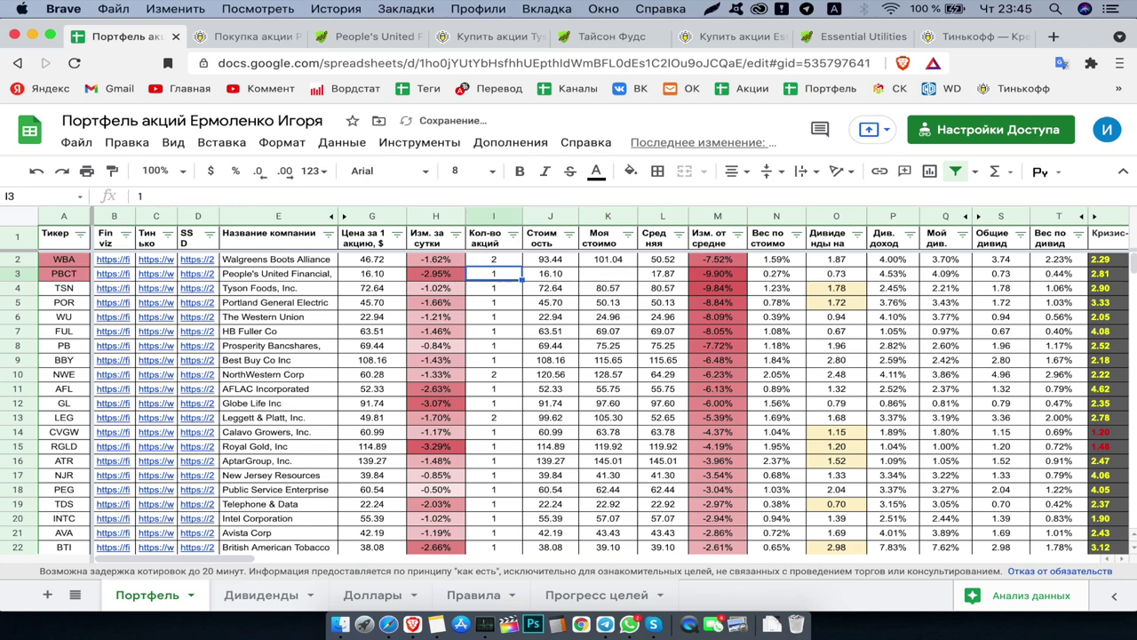
key(Return)
click(734, 278)
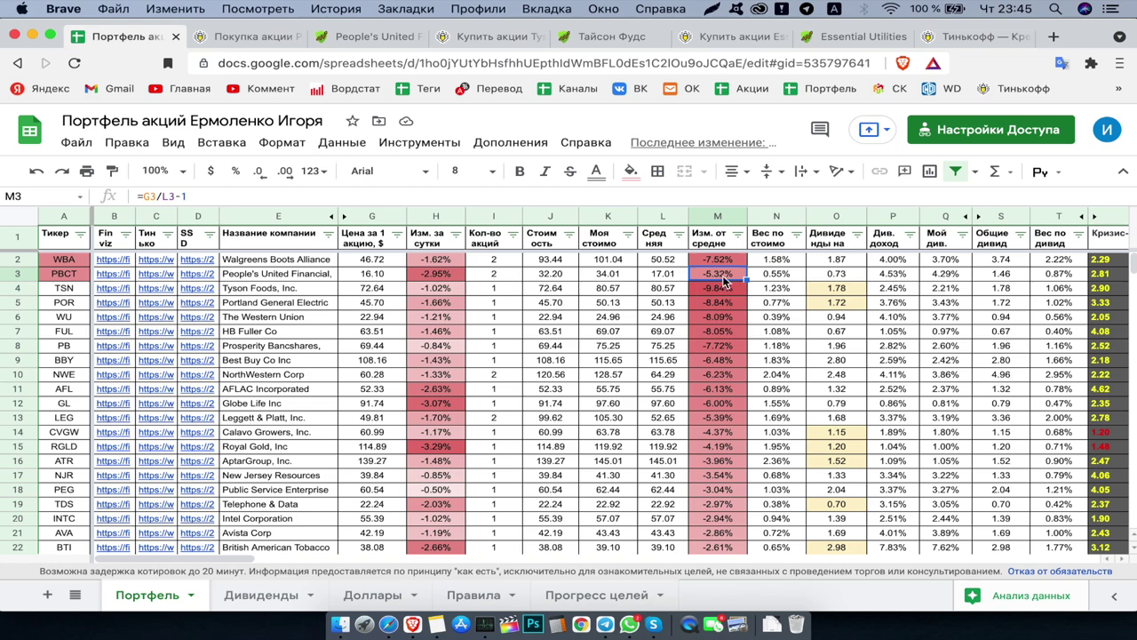
Step: Examine Tyson Foods (TSN): its portfolio row, Tinkoff events and position, and Simply Safe Dividends growth and valuation
click(16, 288)
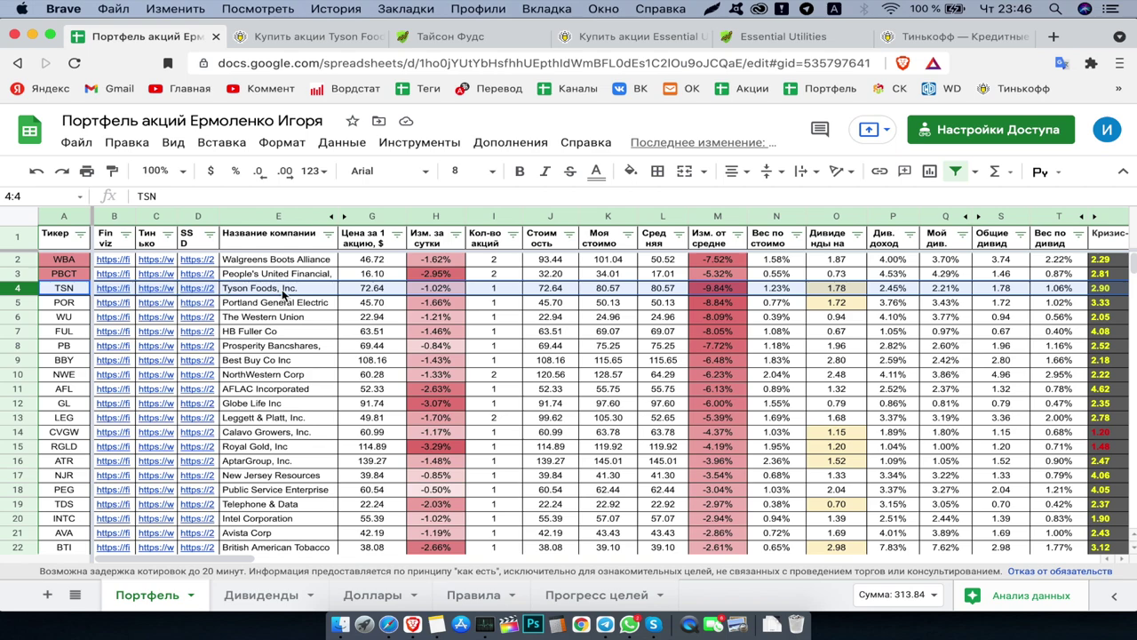
key(ctrl+Tab)
drag(215, 290, 255, 286)
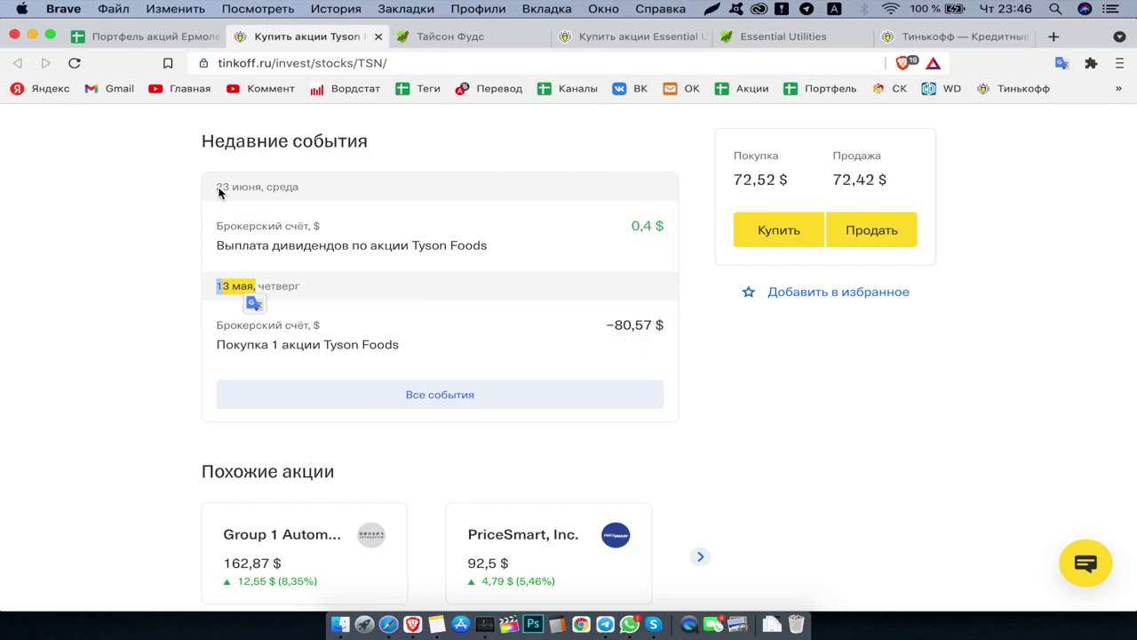
drag(216, 187, 260, 188)
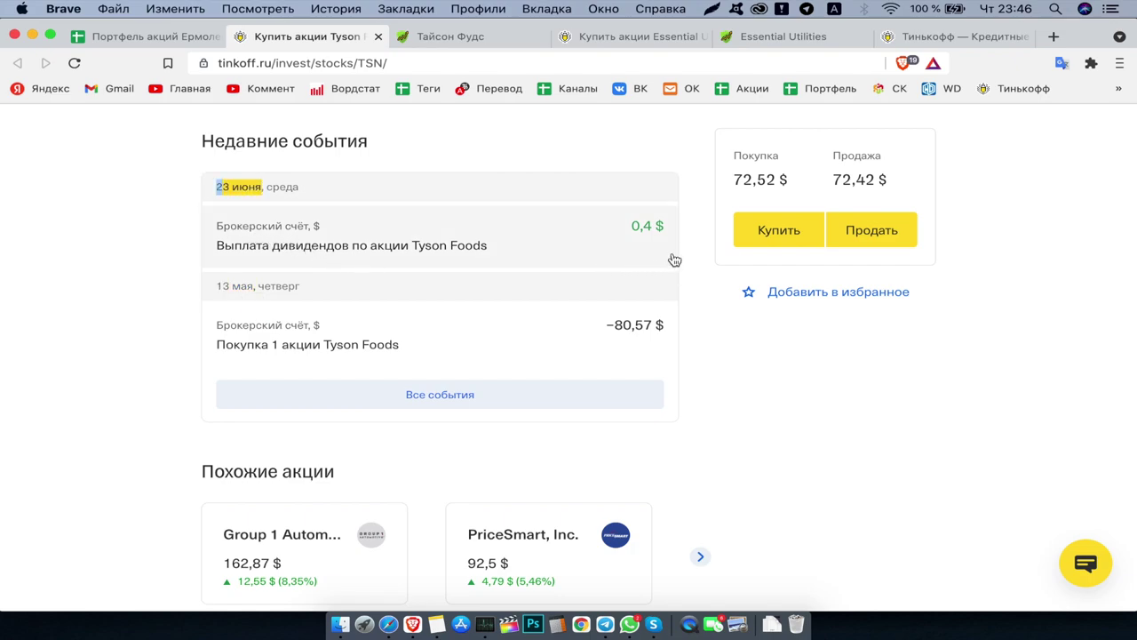
scroll(658, 245, up, 5)
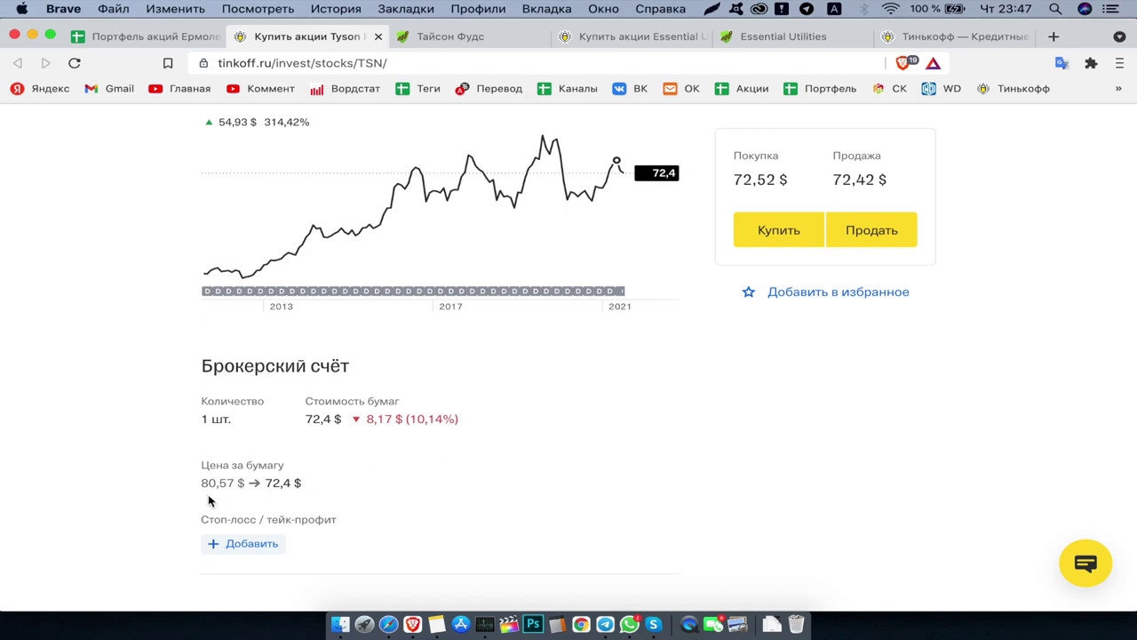
key(ctrl+Tab)
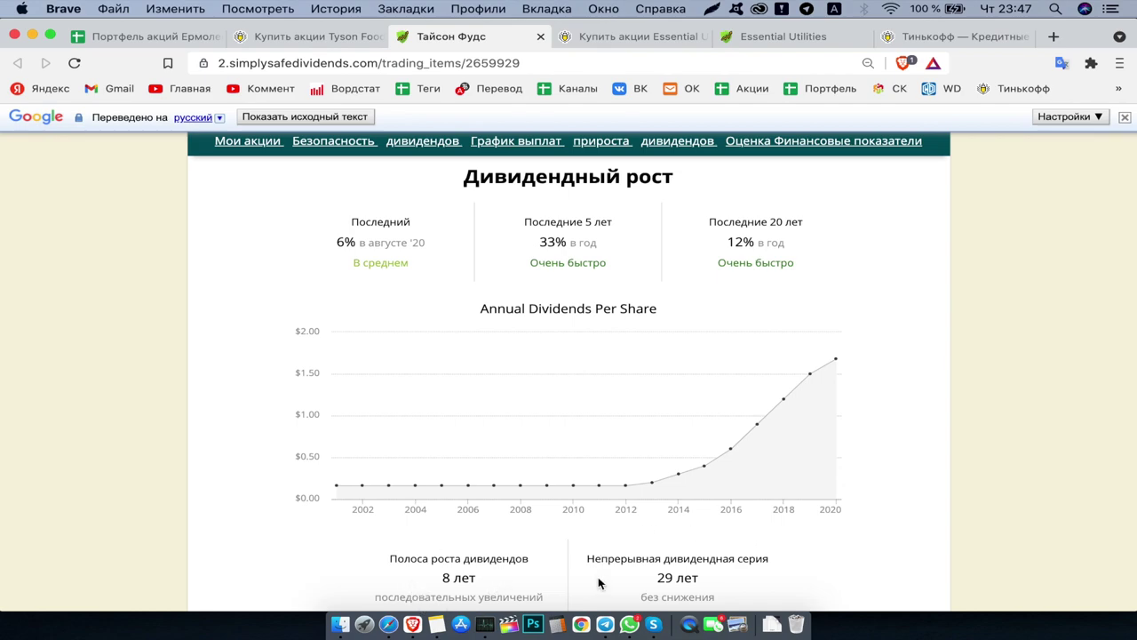
scroll(906, 533, down, 10)
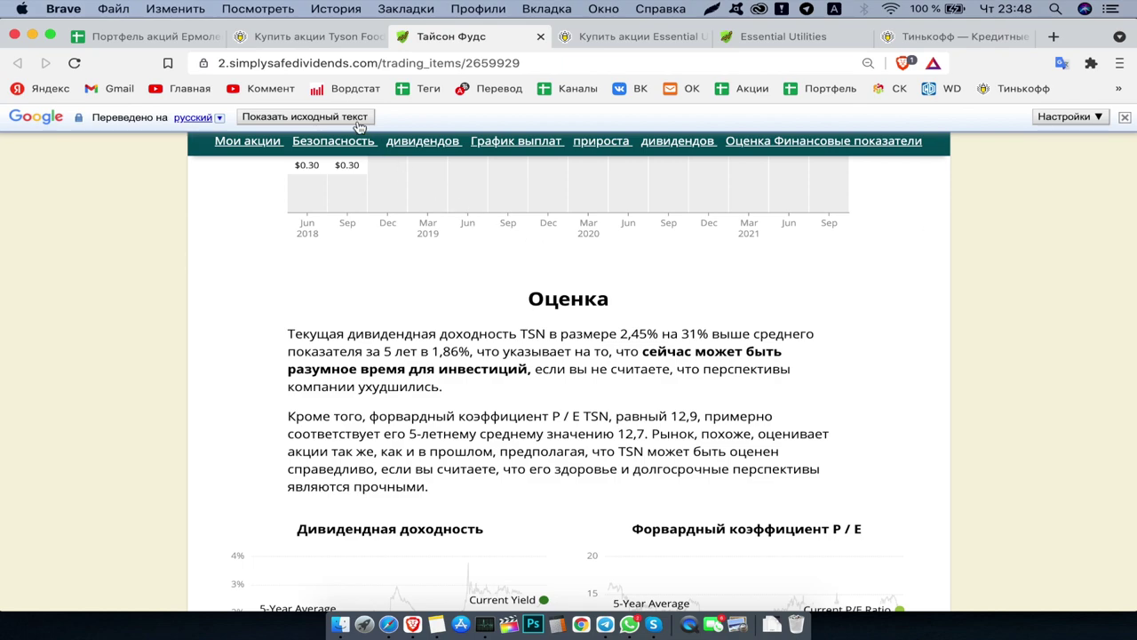
Step: Buy 1 lot of Tyson Foods (TSN) on Tinkoff at the best price, paying from the brokerage account
click(302, 37)
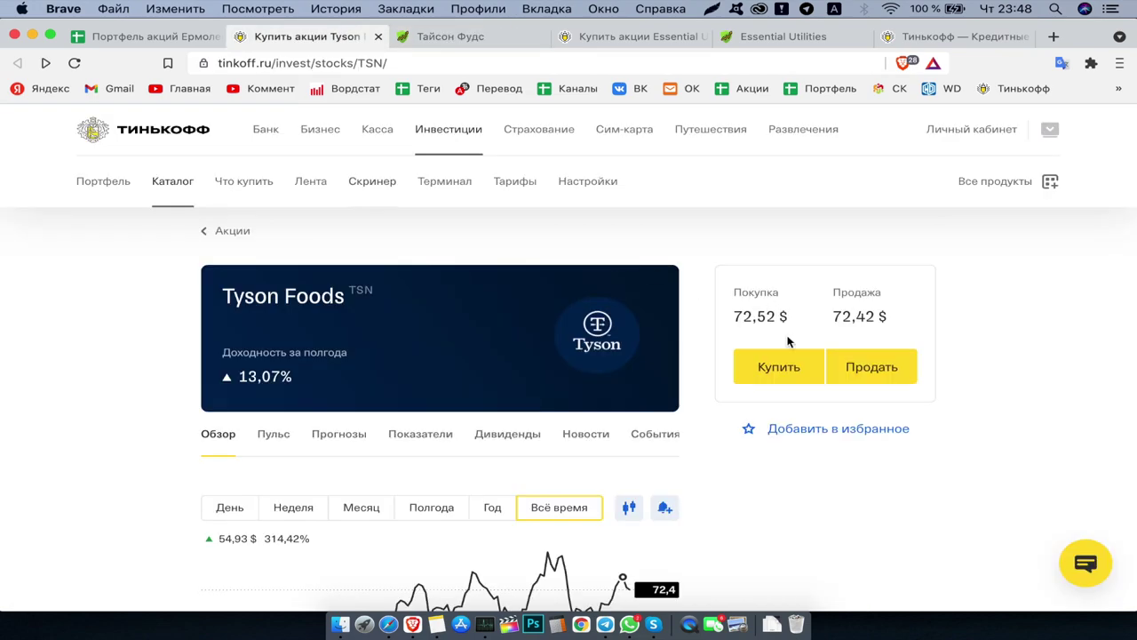
click(776, 366)
click(515, 406)
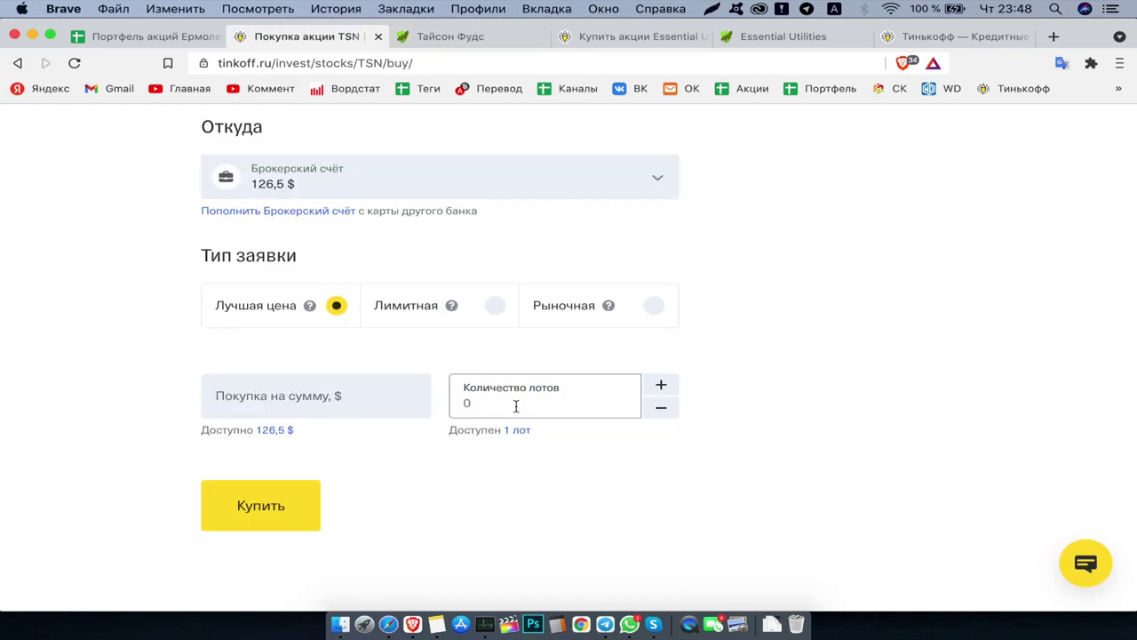
text(1)
scroll(819, 440, down, 1)
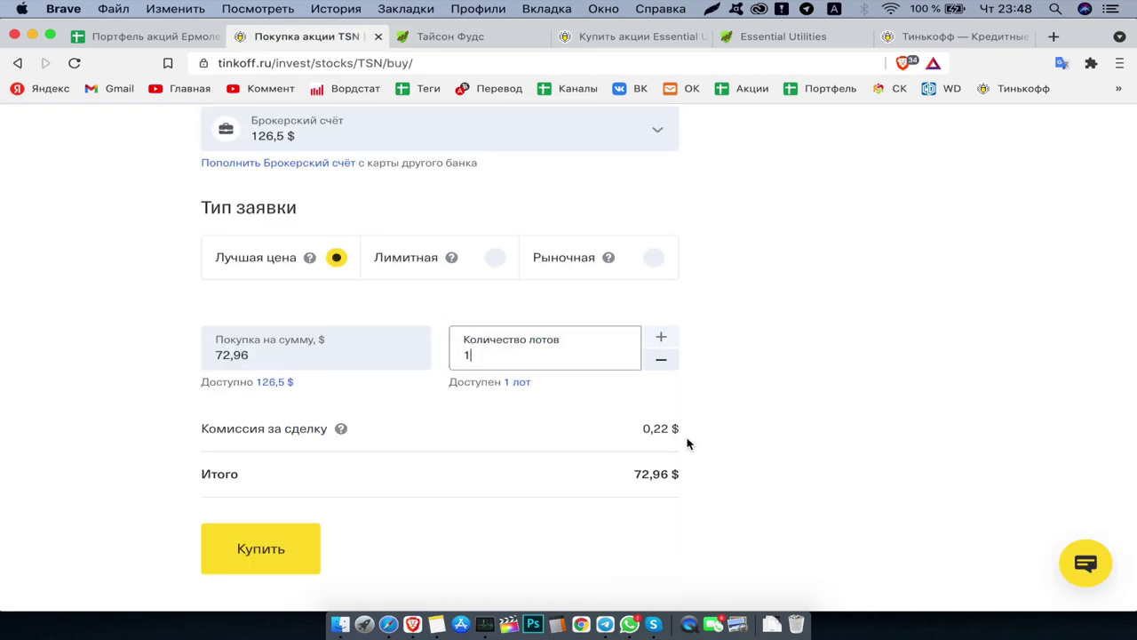
click(273, 551)
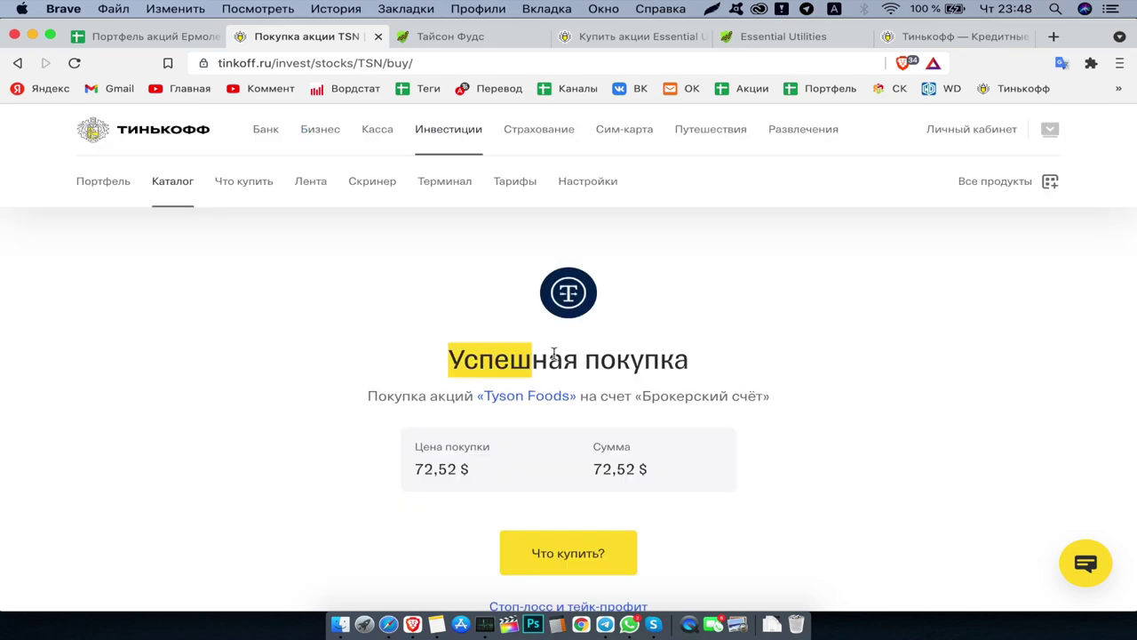
Step: Copy the Tyson Foods purchase price and set the TSN own cost in K4 of the portfolio spreadsheet to =80.57+72.52
drag(416, 471, 457, 472)
key(super+c)
key(super+1)
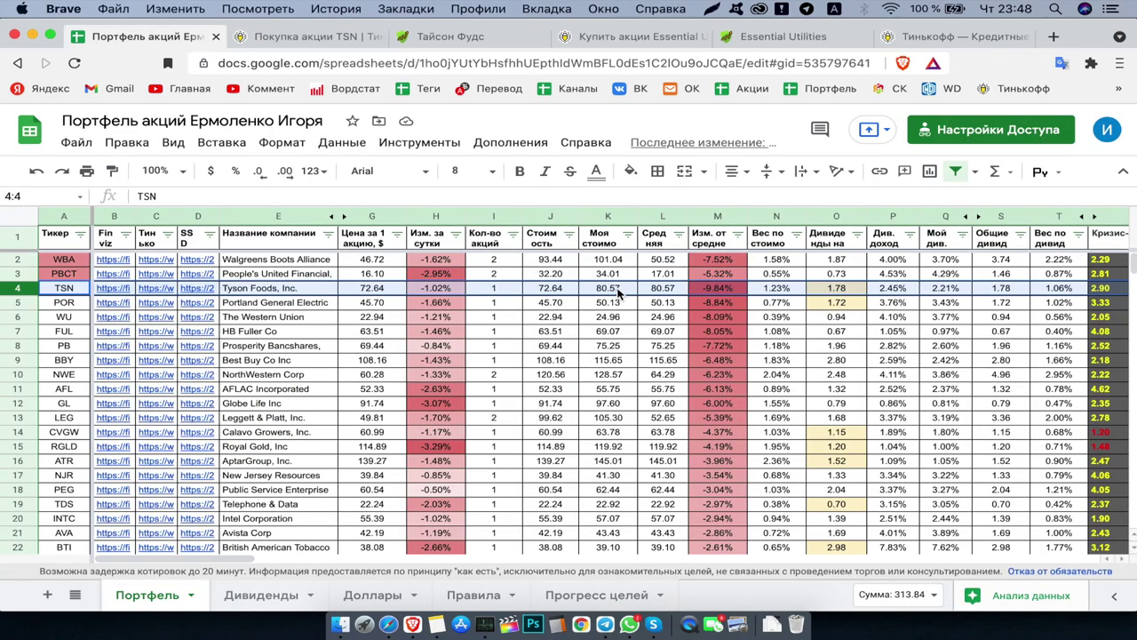
click(620, 291)
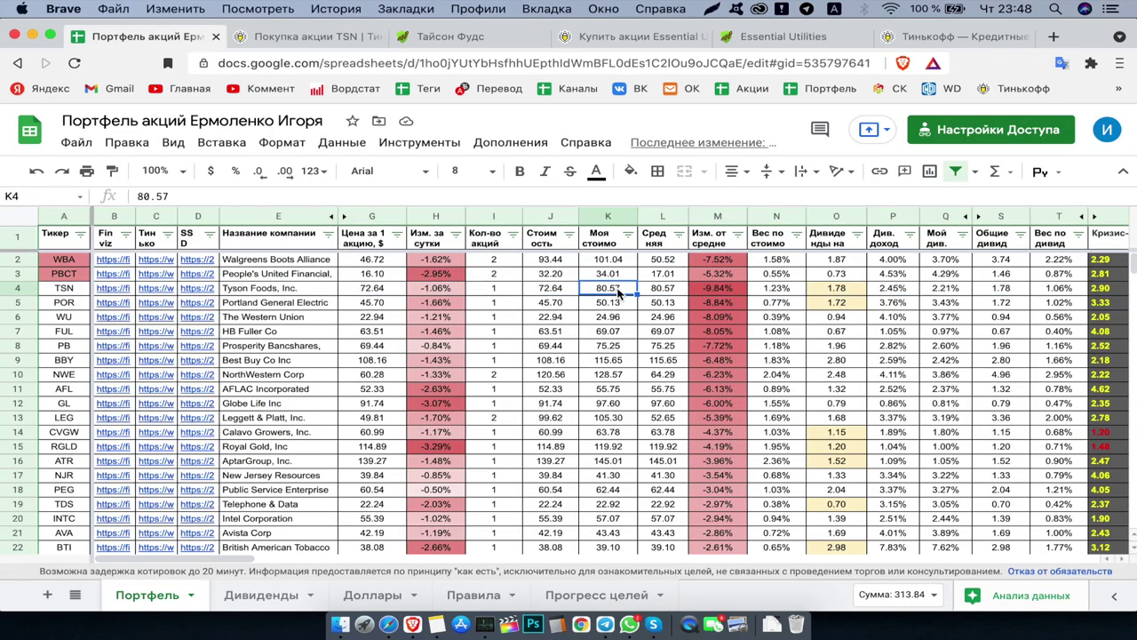
click(137, 196)
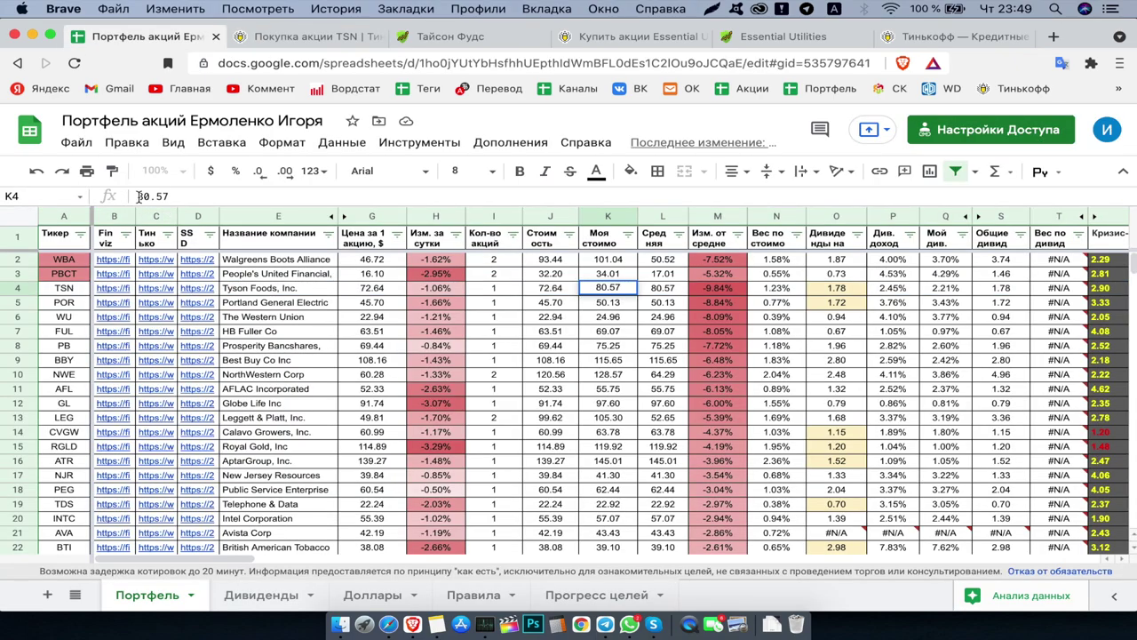
text(=)
key(End)
text(+)
key(super+v)
key(Left)
key(Left)
key(BackSpace)
text(.)
Step: Set the number of TSN shares in I4 to 2 and check the change from the average price in M4
click(517, 290)
text(2)
key(Tab)
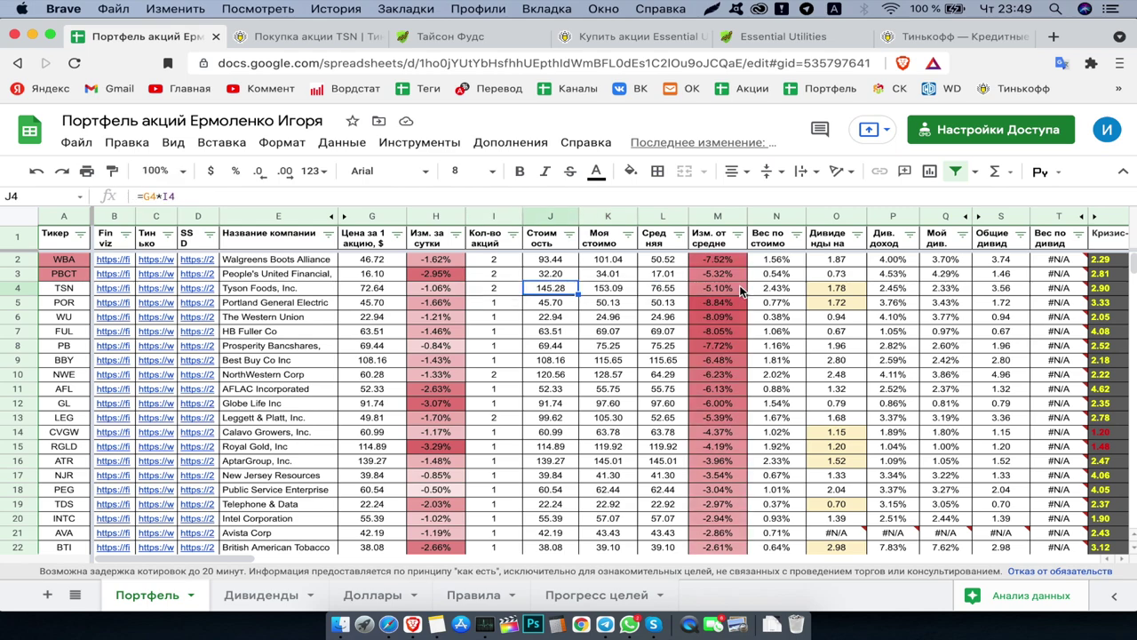
click(737, 288)
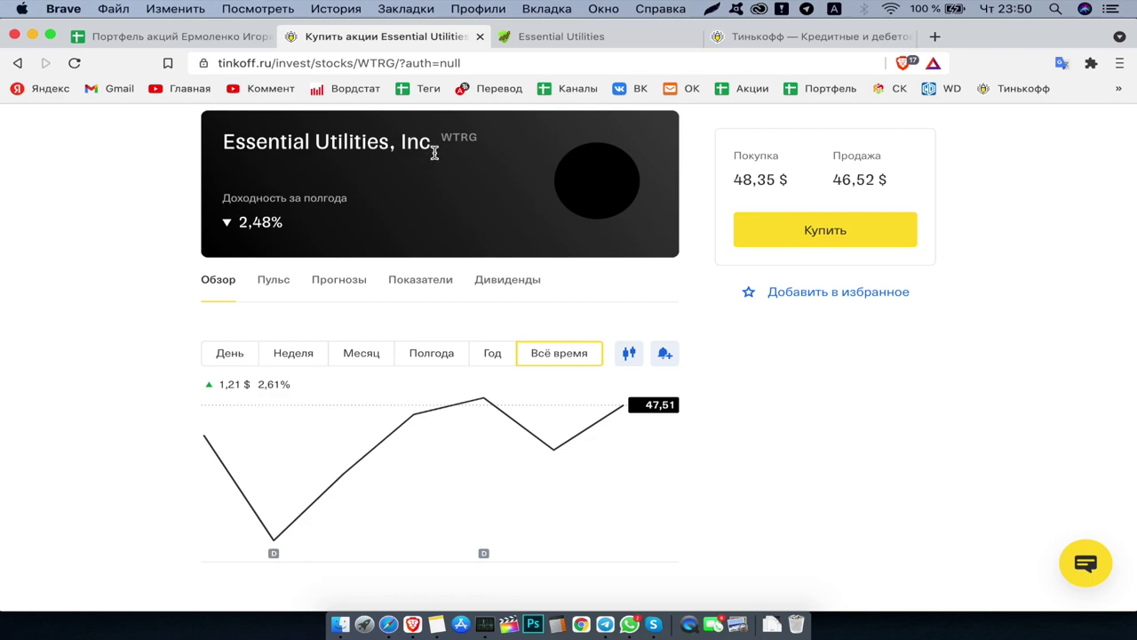
Step: Examine Essential Utilities (WTRG): its Tinkoff chart and company description, and Simply Safe Dividends growth, payout schedule and valuation
scroll(743, 432, down, 5)
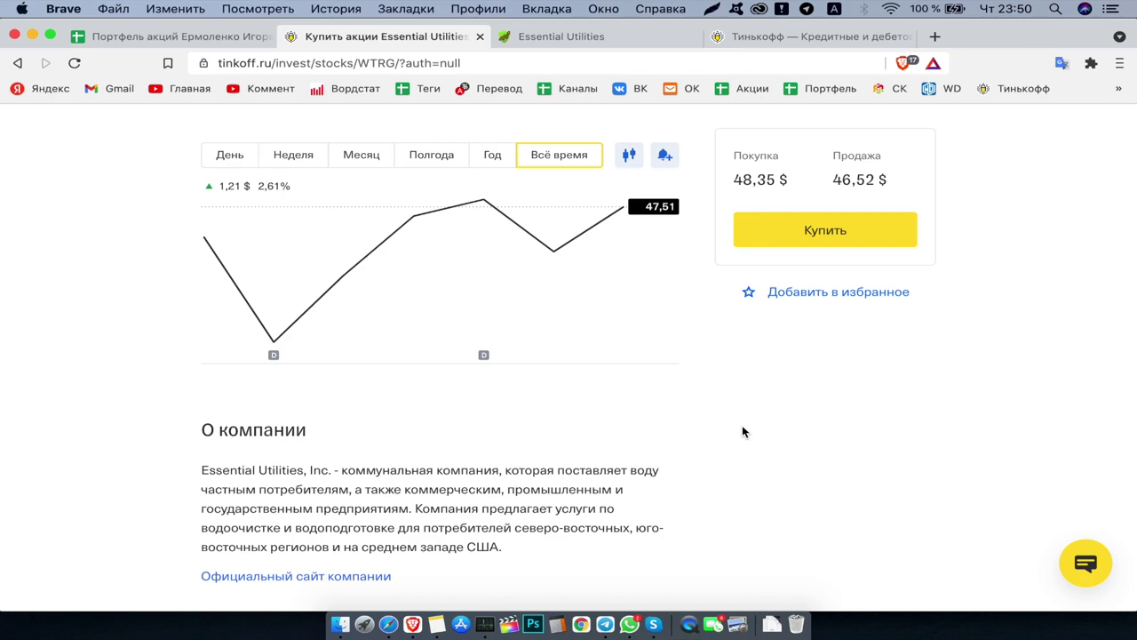
key(ctrl+Tab)
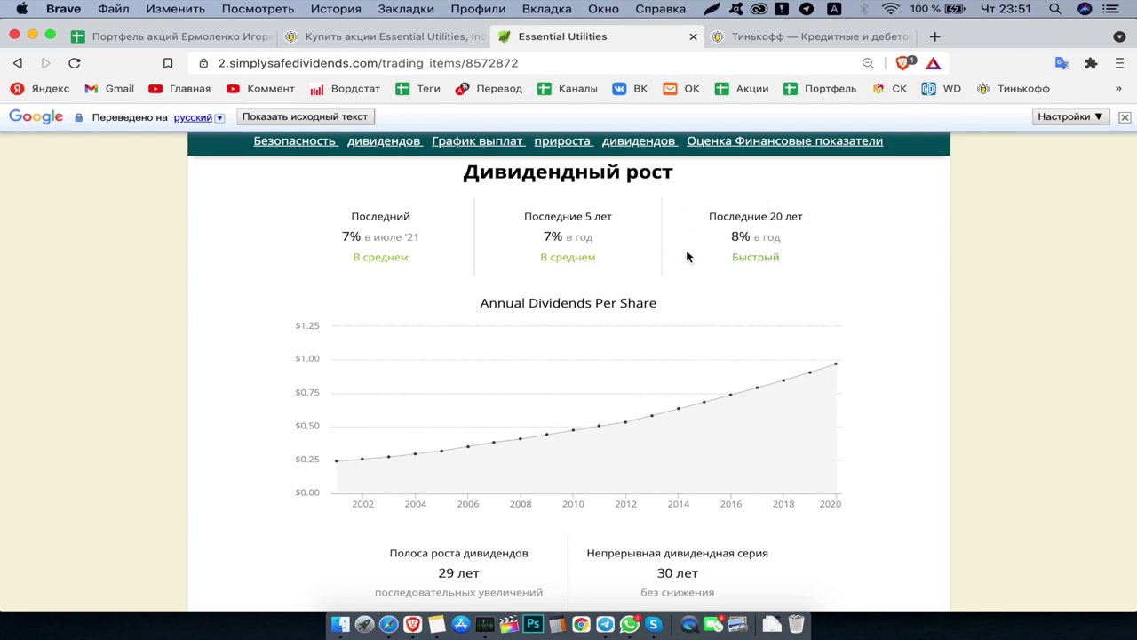
scroll(556, 202, down, 10)
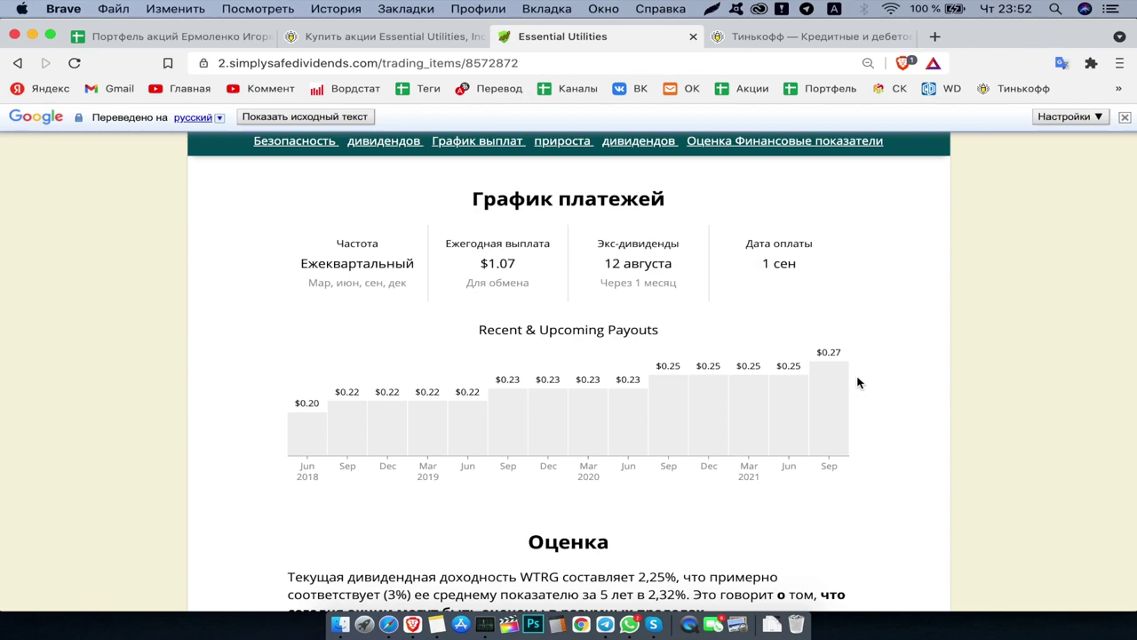
scroll(858, 382, down, 5)
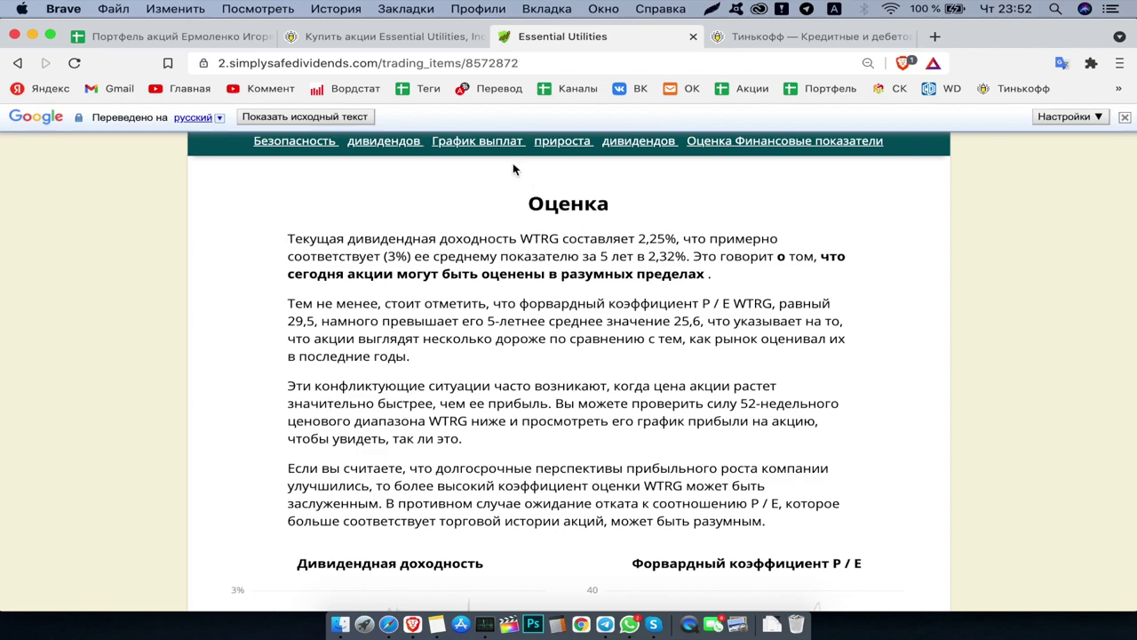
click(382, 36)
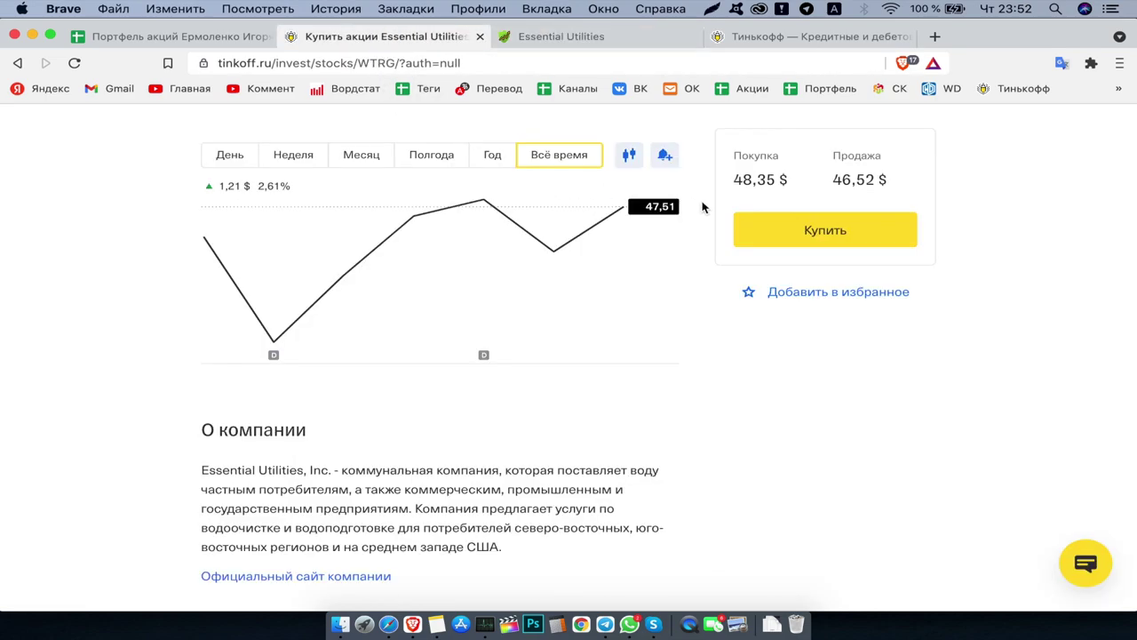
Step: Buy 1 lot of Essential Utilities (WTRG) on Tinkoff at the best price, paying from the brokerage account
click(836, 229)
click(660, 265)
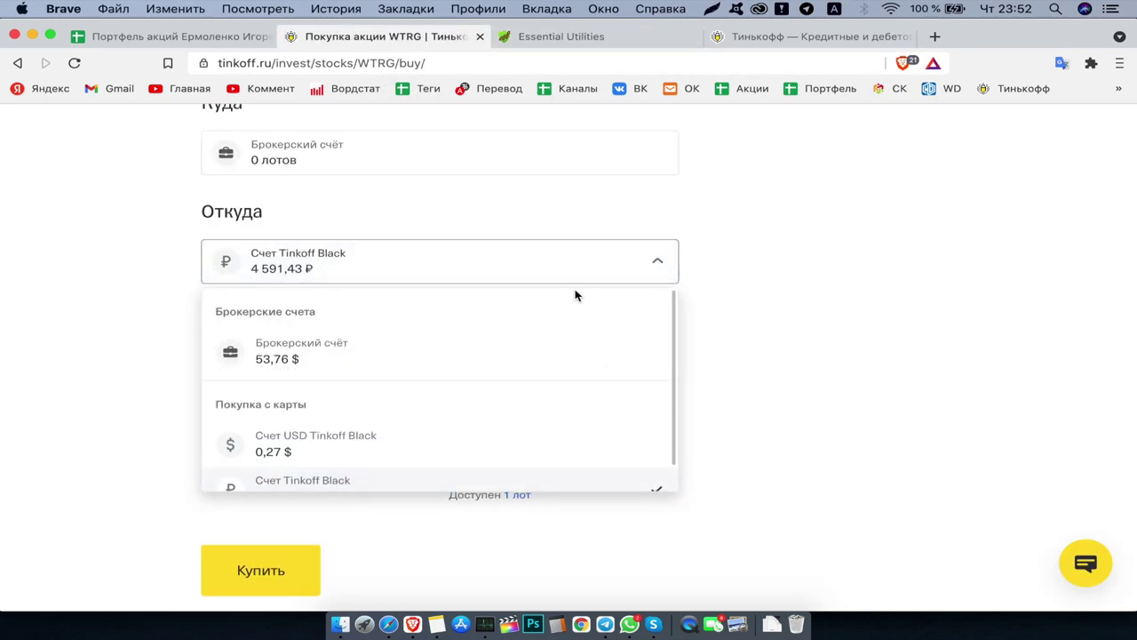
click(328, 358)
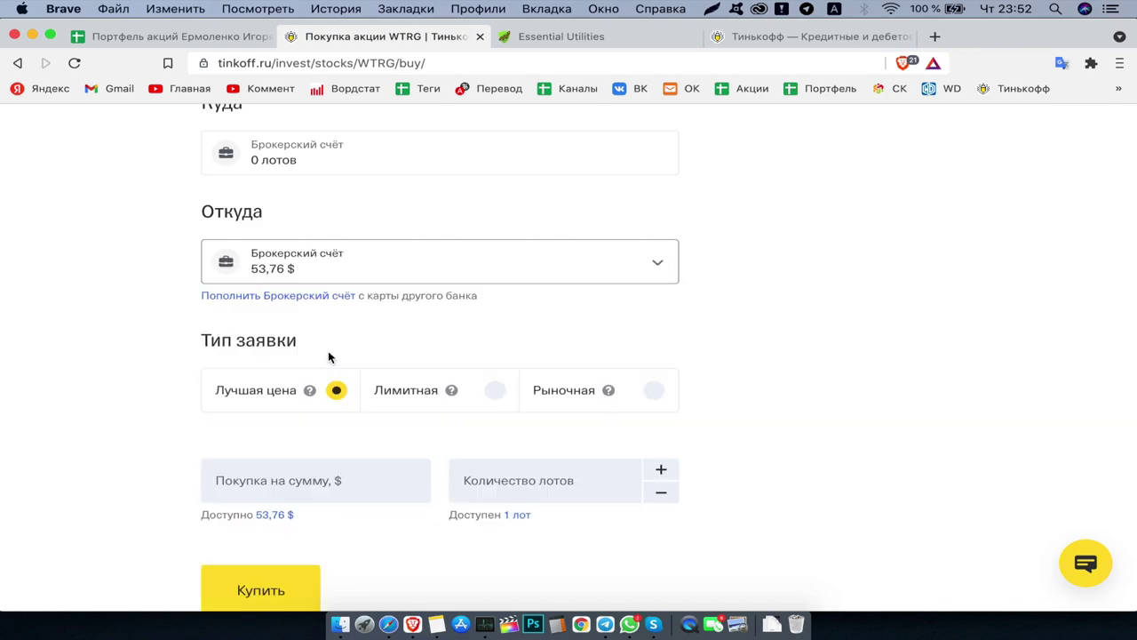
scroll(328, 358, down, 2)
click(490, 414)
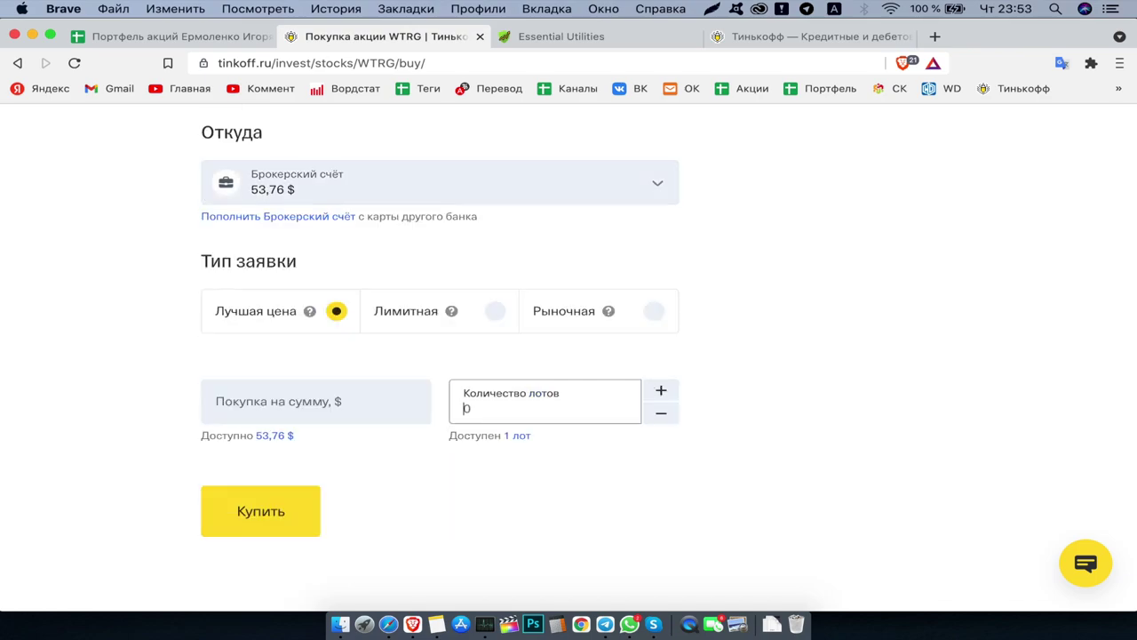
text(1)
scroll(784, 423, down, 3)
click(276, 480)
drag(448, 360, 699, 368)
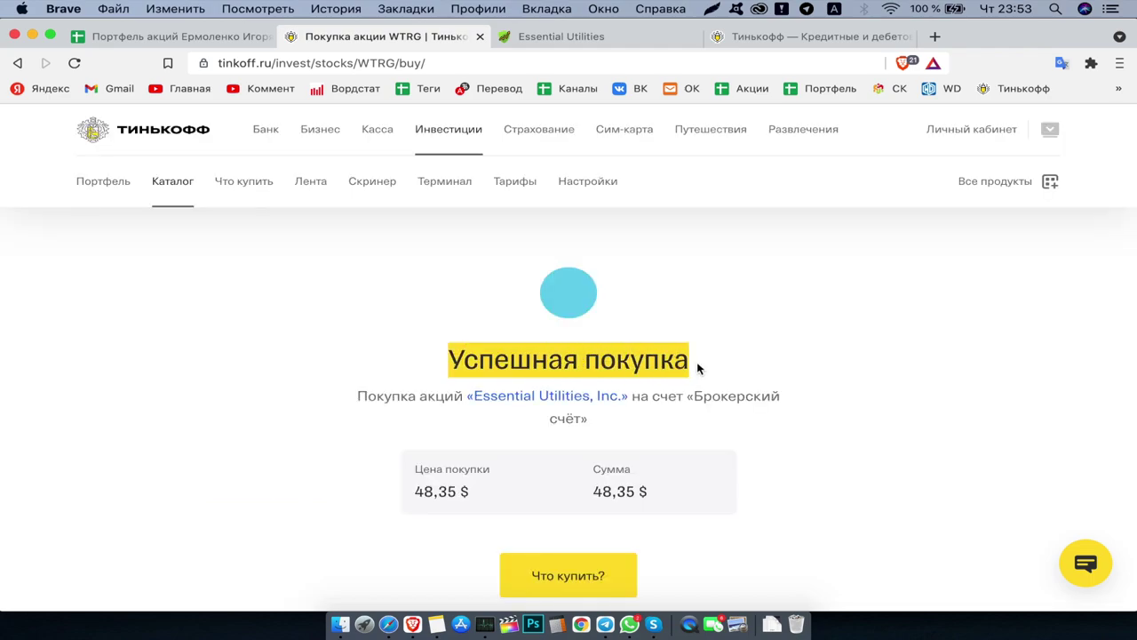
Step: Copy the Essential Utilities purchase price from Tinkoff and set the WTRG own cost in K79 of the portfolio spreadsheet to 48.35
drag(414, 493, 453, 496)
key(super+c)
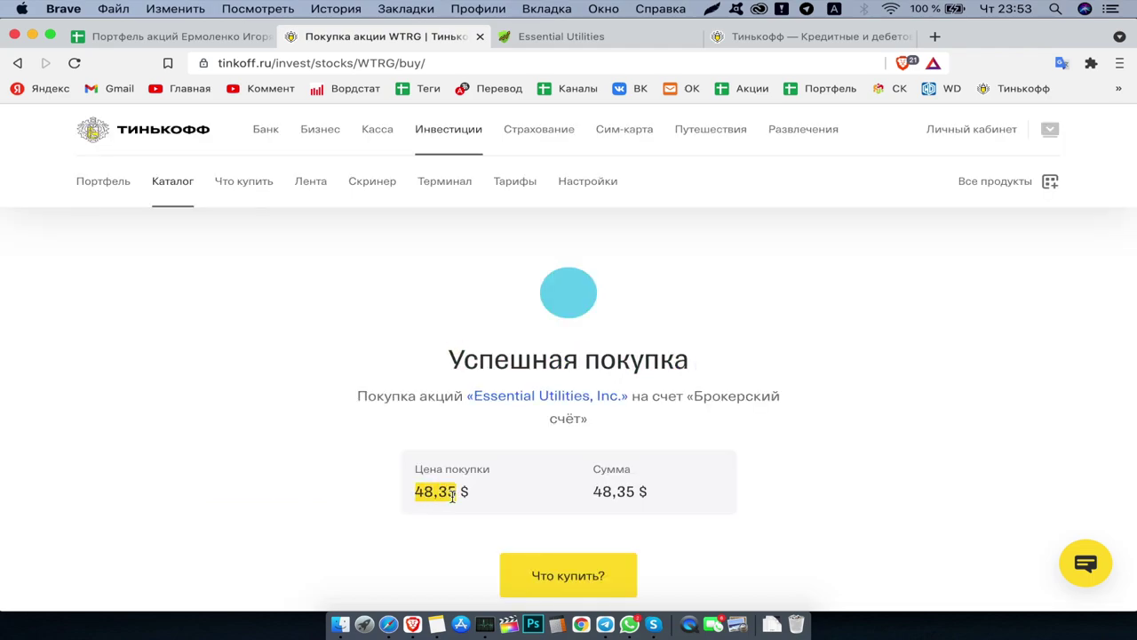
key(super+1)
click(609, 426)
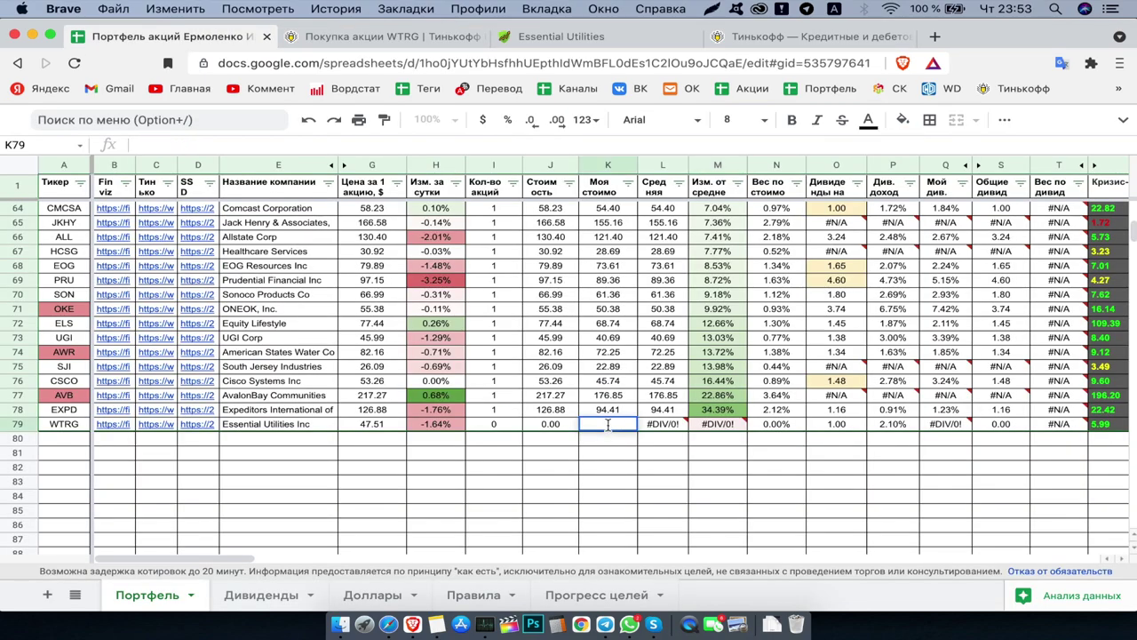
key(super+v)
key(Return)
key(Left)
key(Left)
key(BackSpace)
text(.)
Step: Set the number of WTRG shares in I79 to 1
click(506, 427)
text(1)
key(Return)
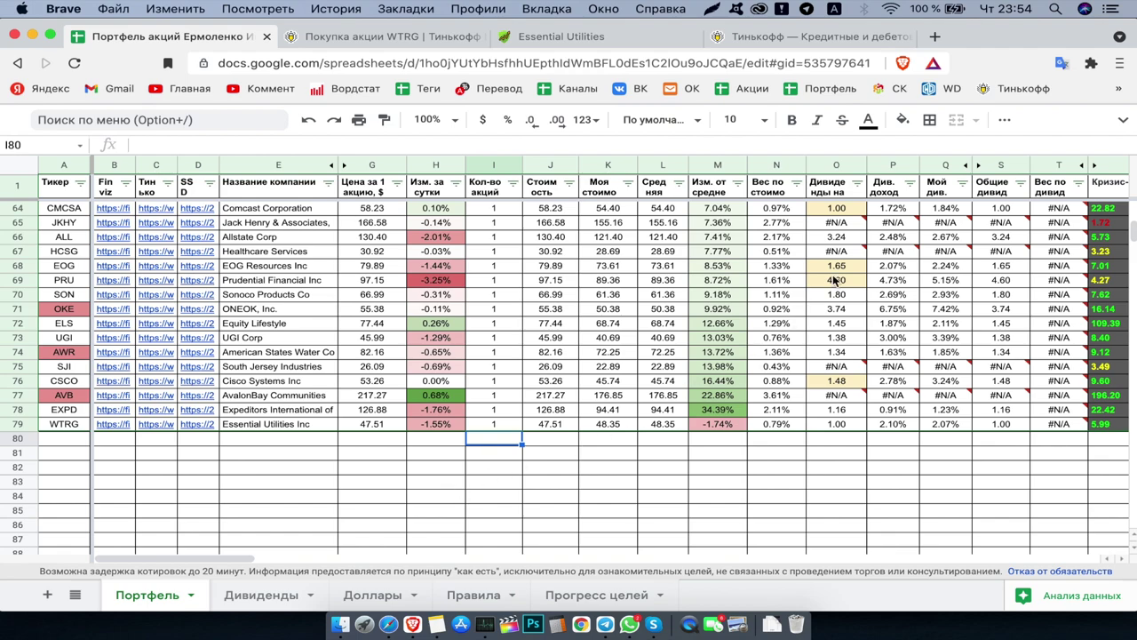
click(1023, 11)
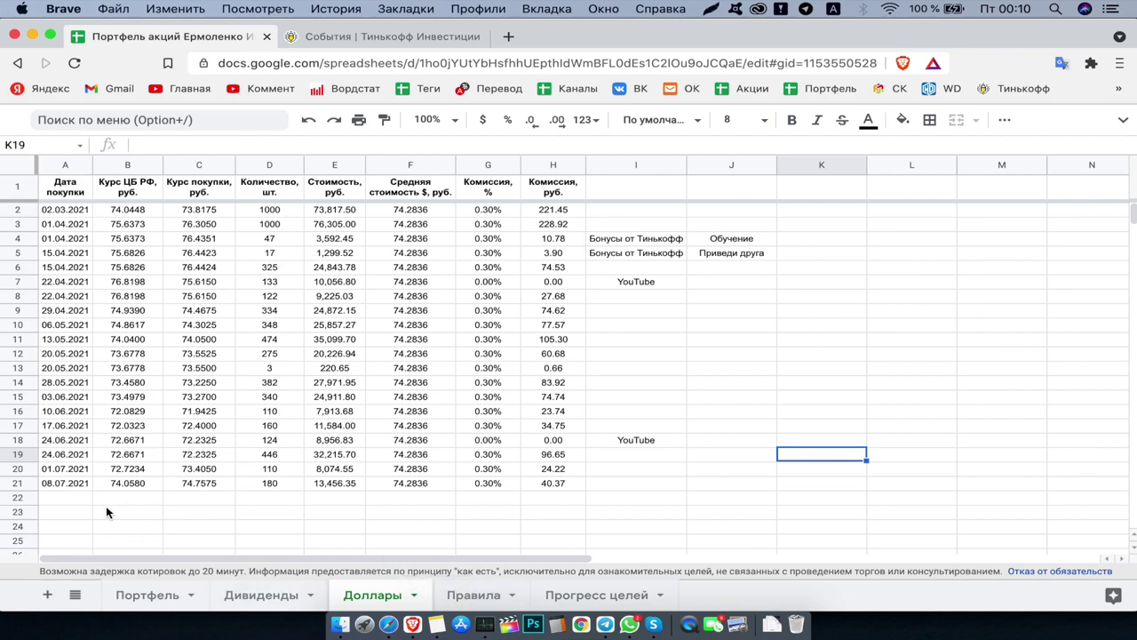
Step: On the Доллары sheet, clear the 08.07.2021 quantity in D21 to compare the average dollar cost, and re-enter 180
click(12, 482)
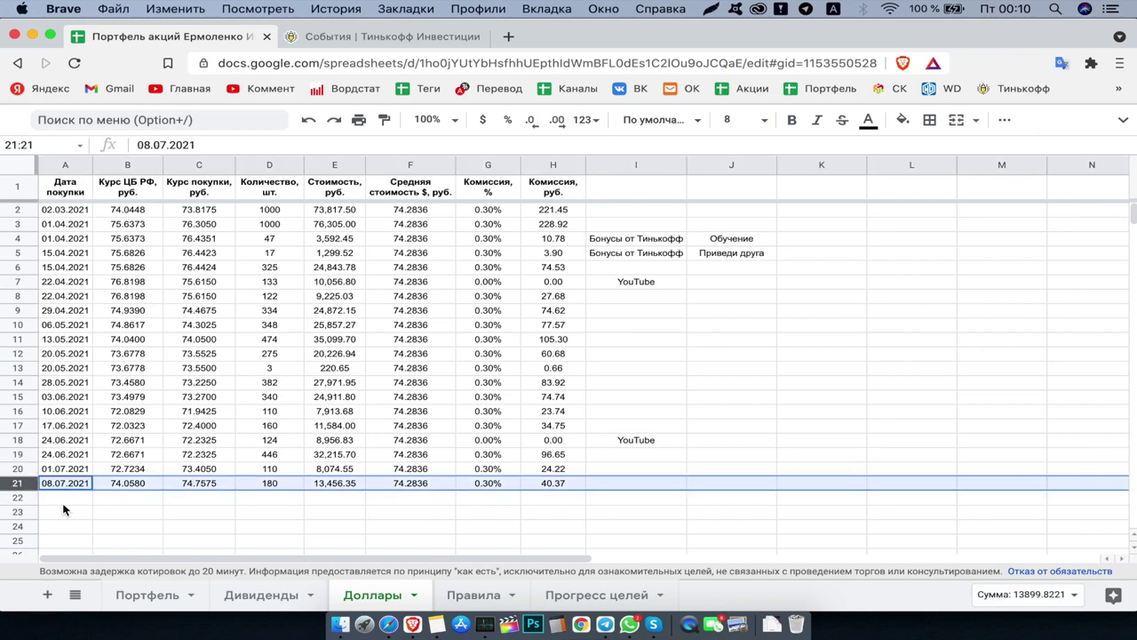
click(270, 483)
key(BackSpace)
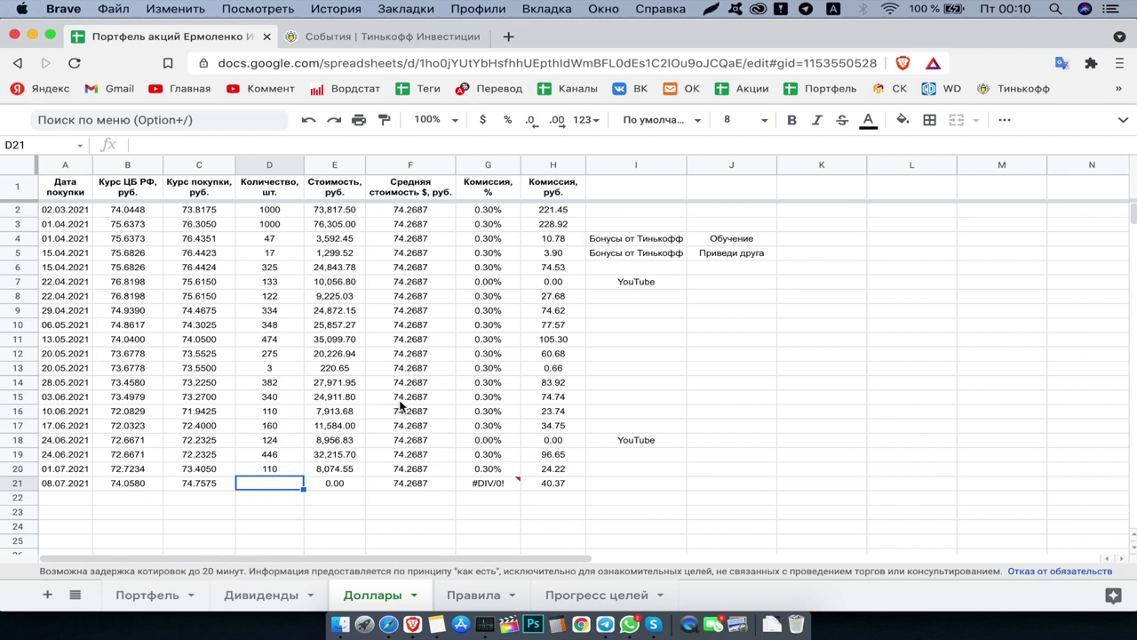
text(180)
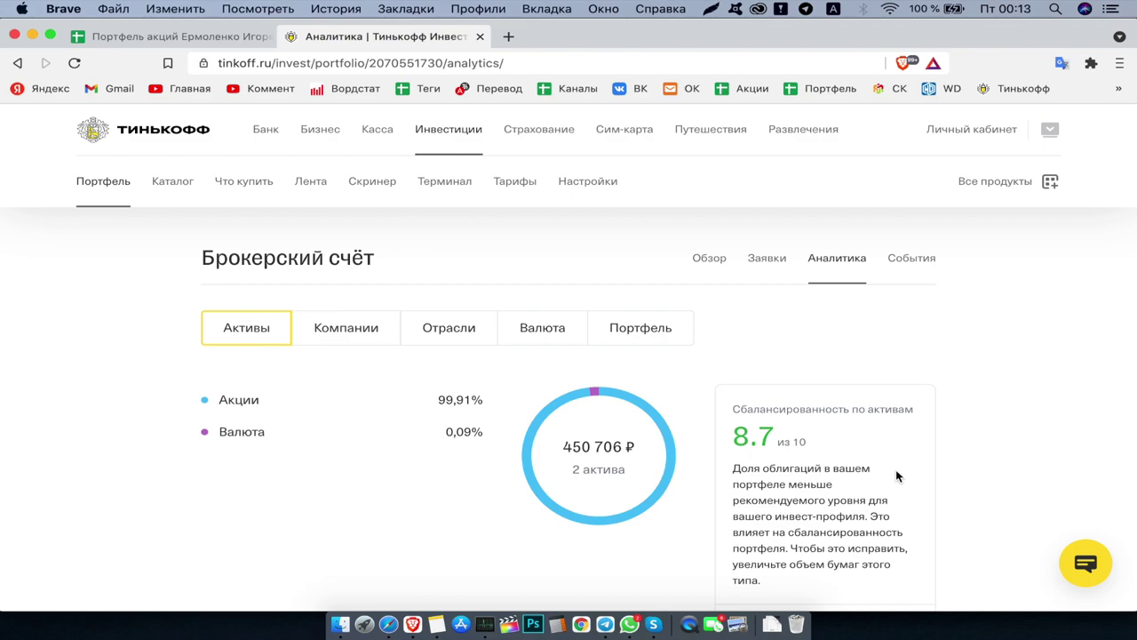
Step: Examine the Tinkoff brokerage account analytics by company, industry and currency, and the half-year portfolio value in dollars
click(346, 327)
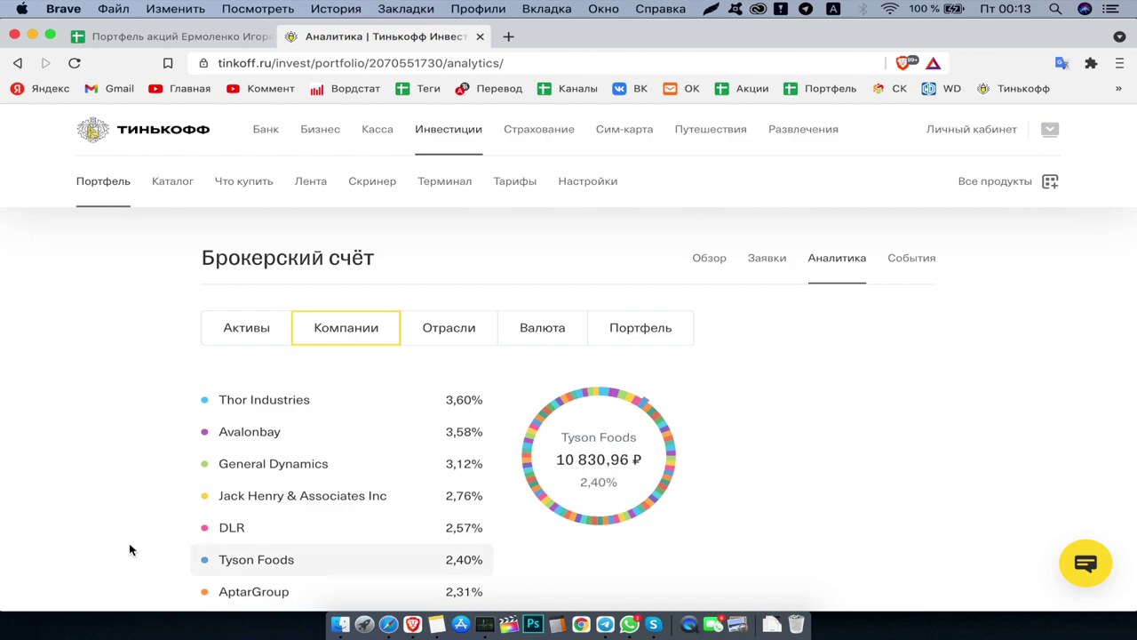
scroll(105, 511, down, 10)
scroll(105, 511, down, 10)
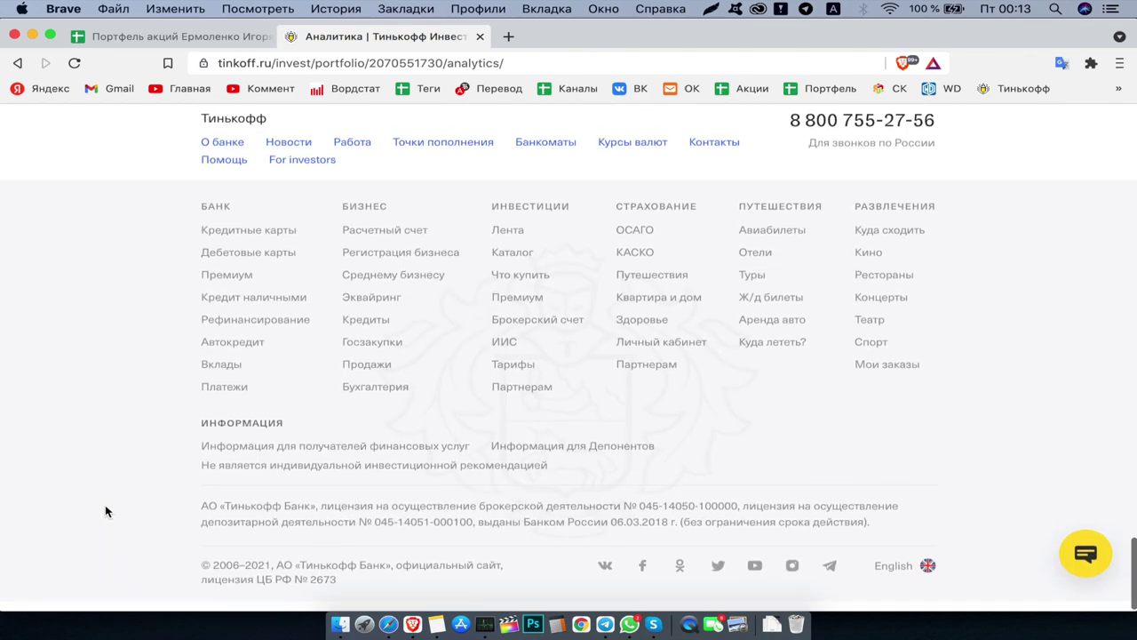
scroll(105, 511, up, 3)
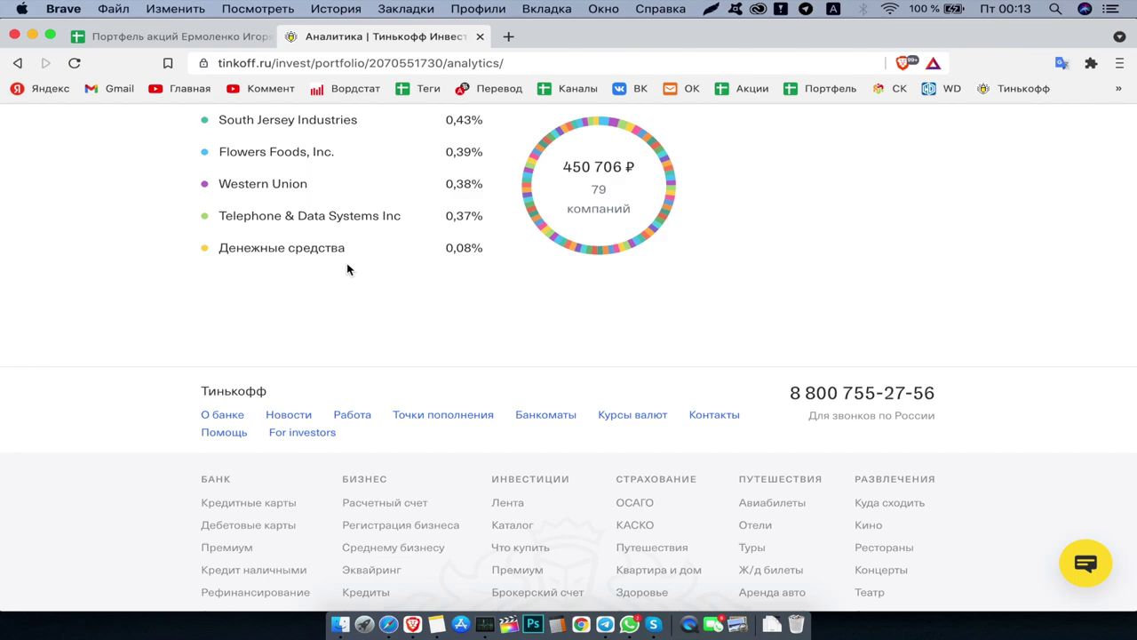
scroll(27, 326, up, 20)
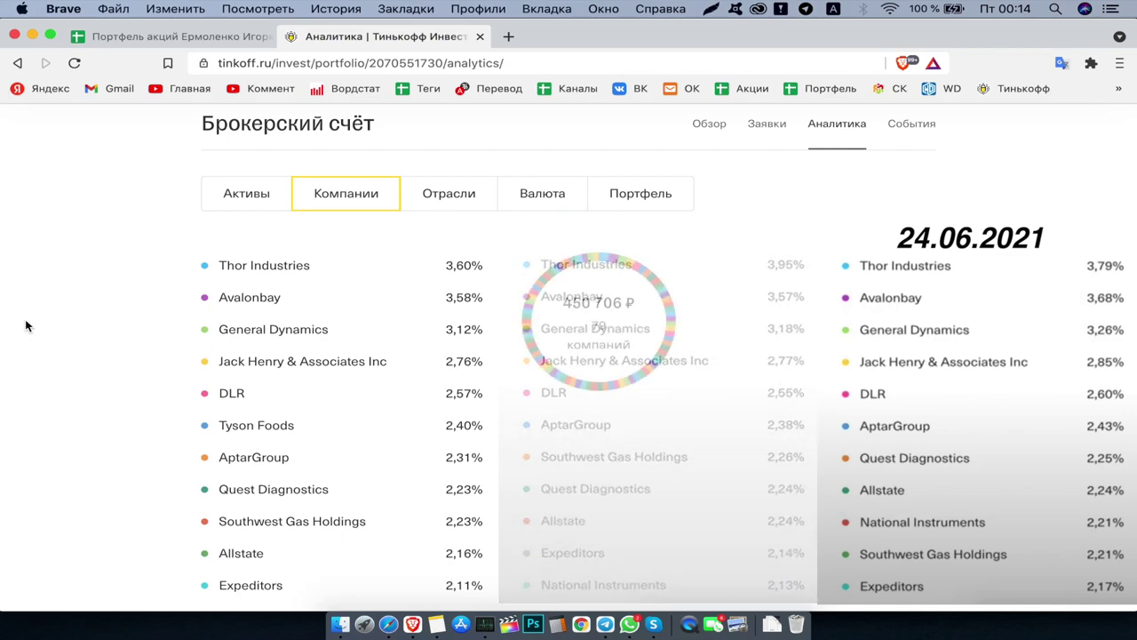
scroll(25, 325, down, 20)
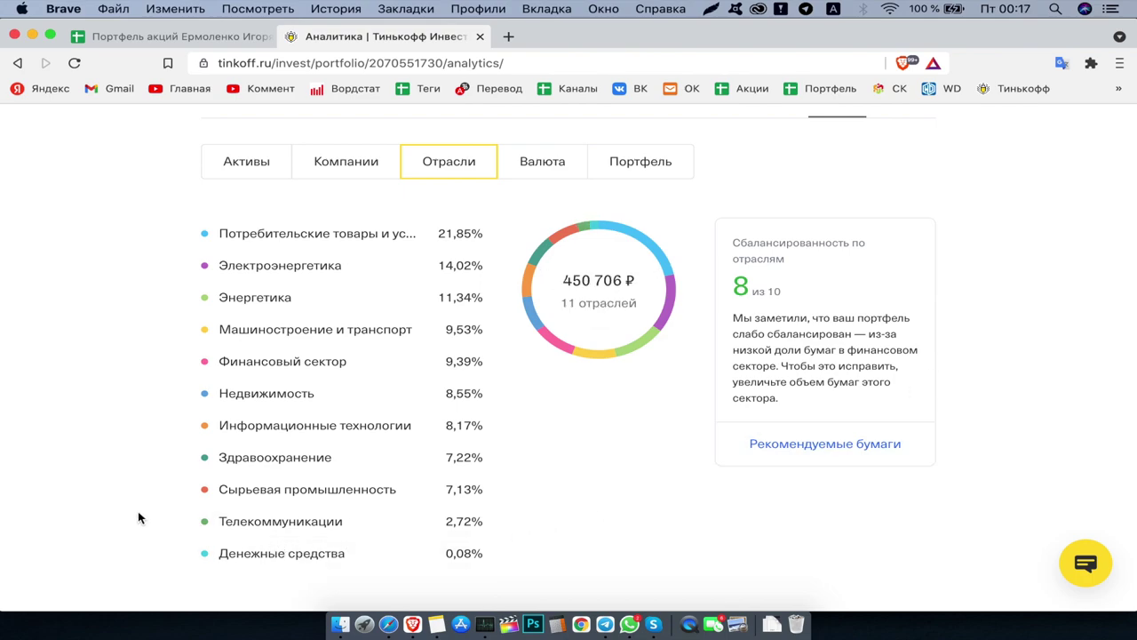
mouse_move(221, 531)
click(560, 167)
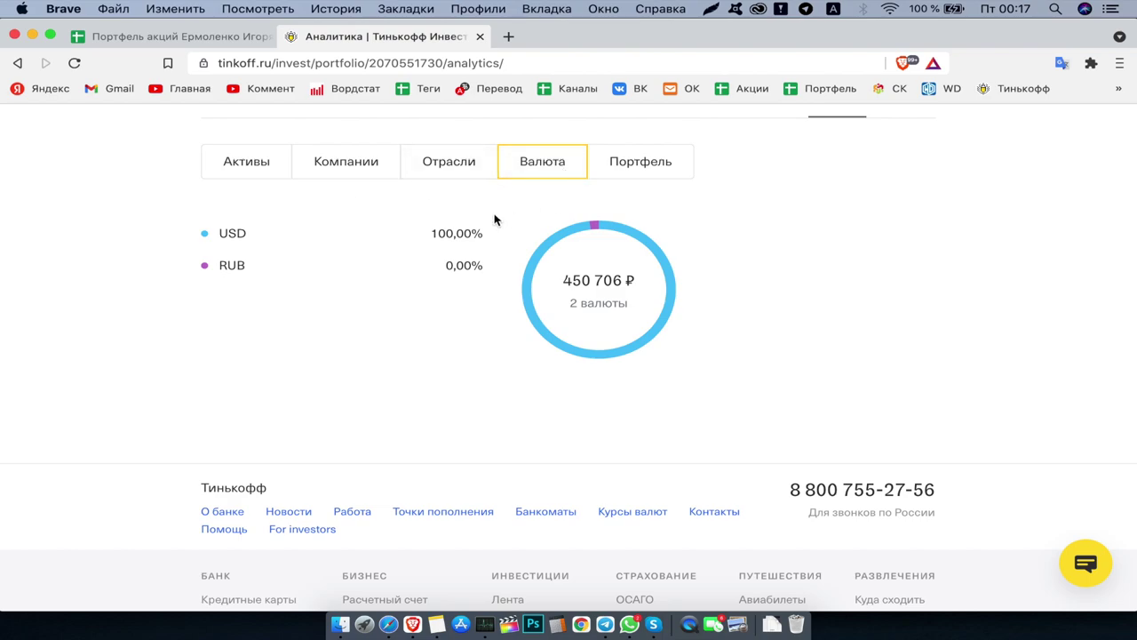
click(640, 161)
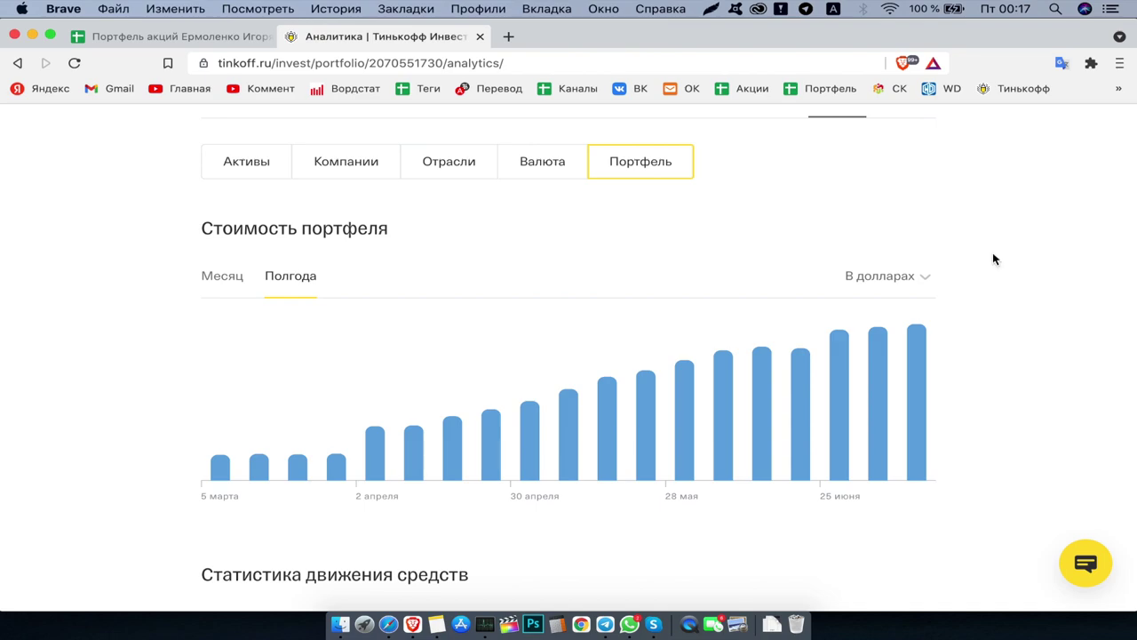
scroll(994, 259, down, 5)
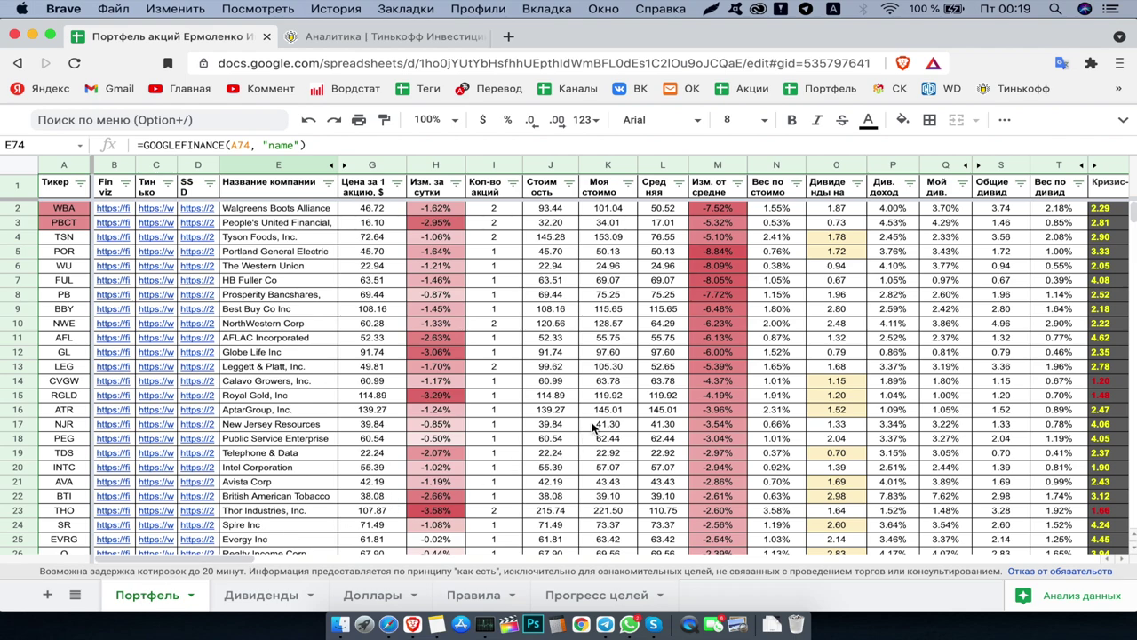
Step: Review the Портфель sheet's crisis radar, sector, subsector, yearly price change and purchase history columns
scroll(858, 367, right, 5)
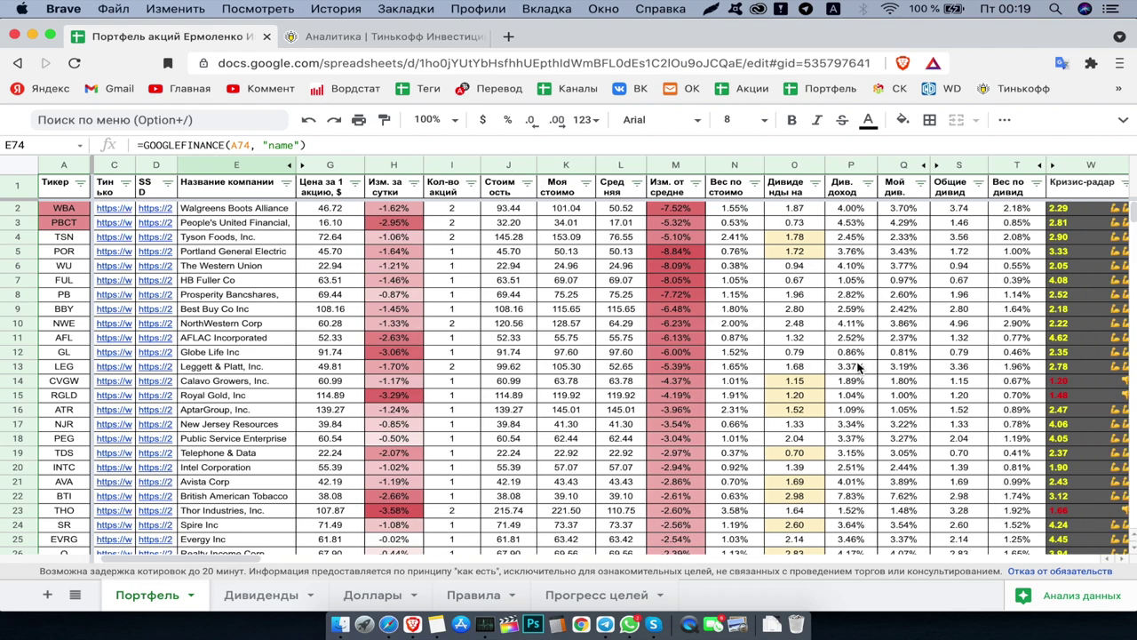
scroll(858, 367, right, 3)
scroll(858, 367, right, 15)
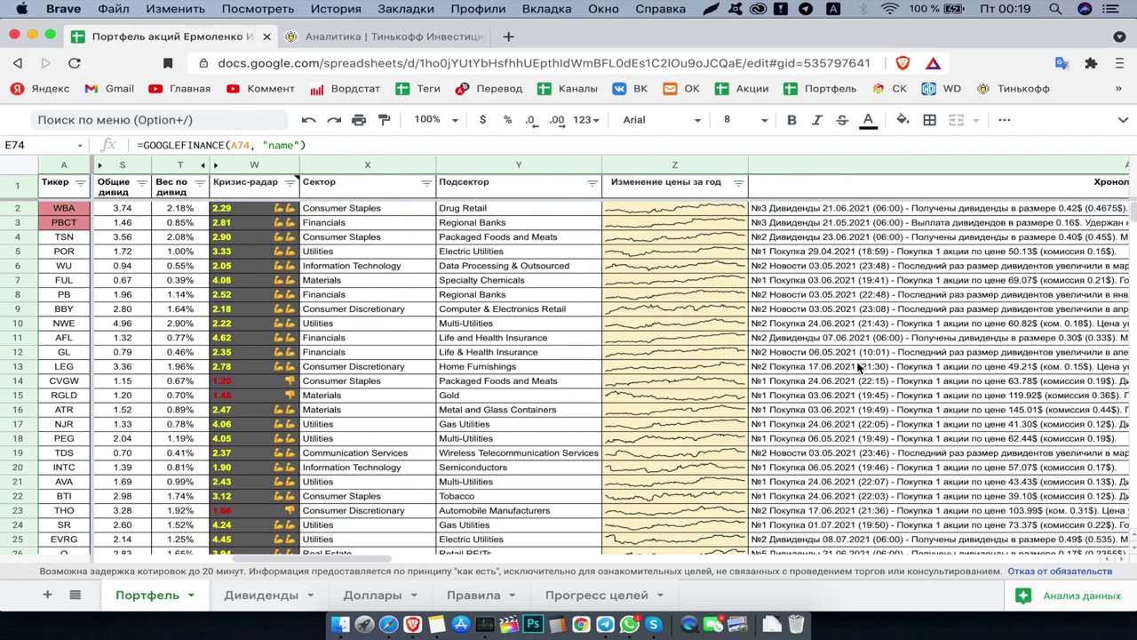
scroll(857, 367, left, 1)
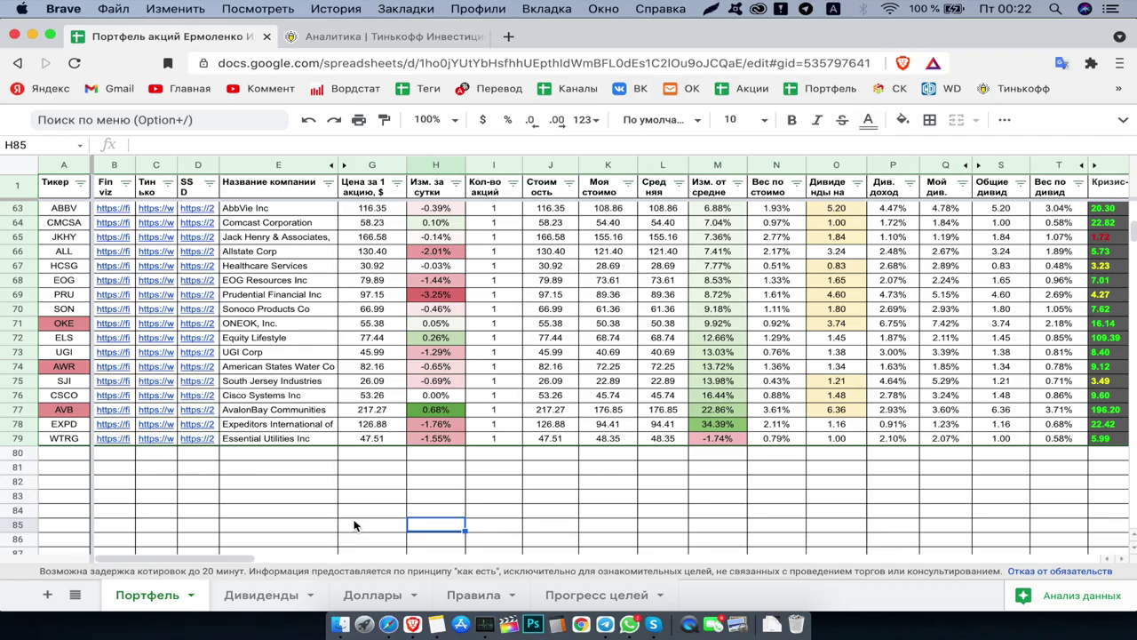
Step: Fill the ticker cells of the purchased shares yellow: WTRG in A79 and WBA, PBCT and TSN in A2:A4
click(76, 440)
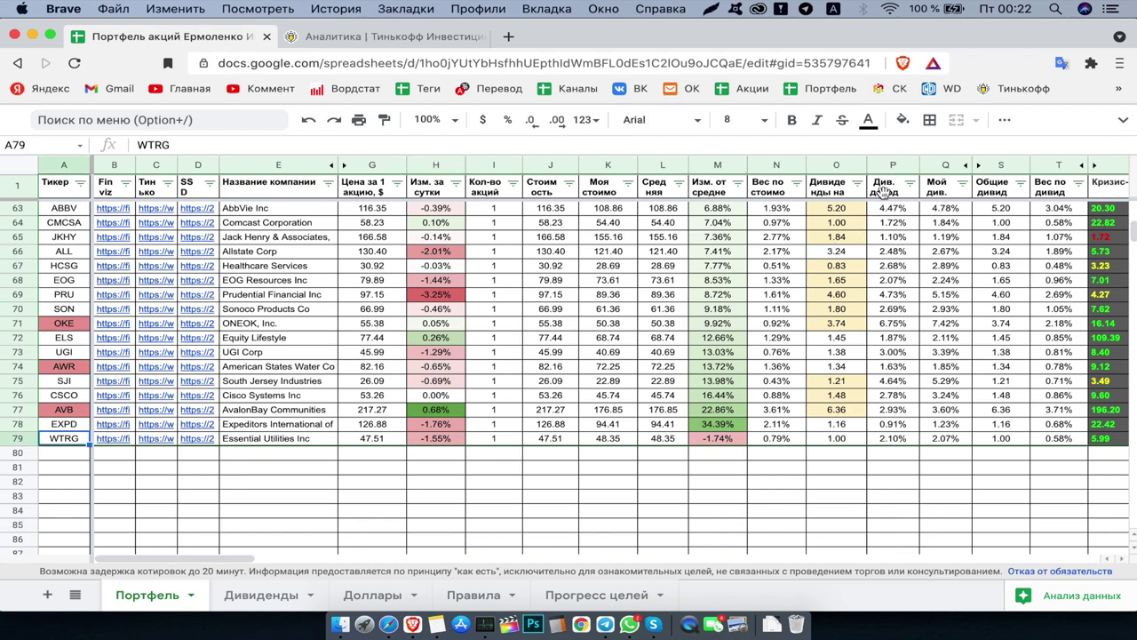
click(903, 119)
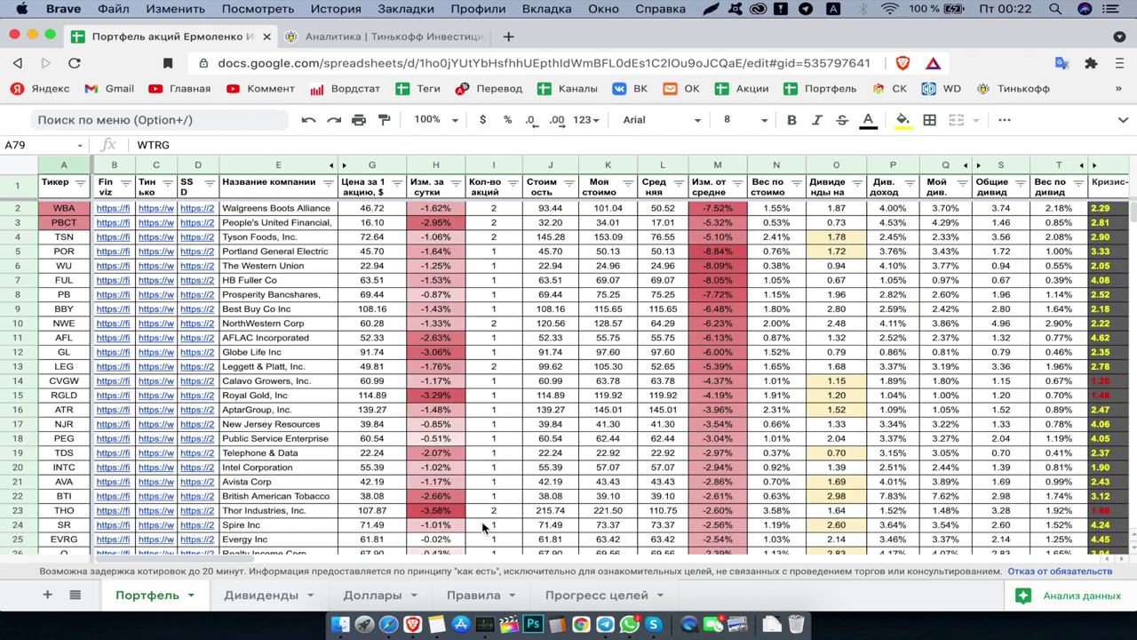
drag(71, 213, 72, 238)
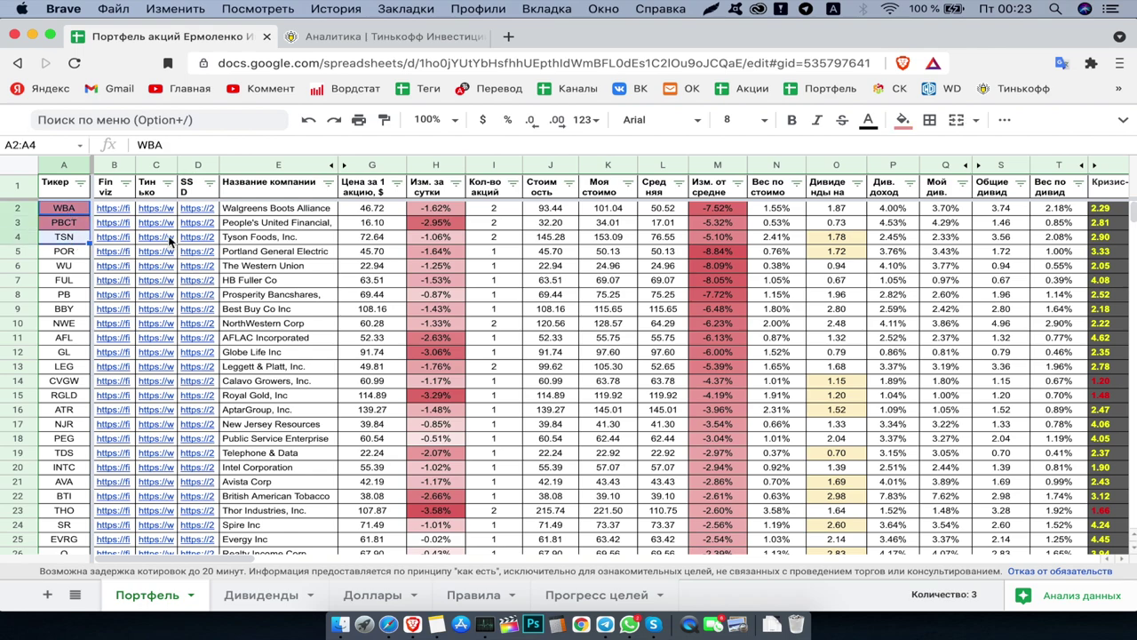
click(903, 122)
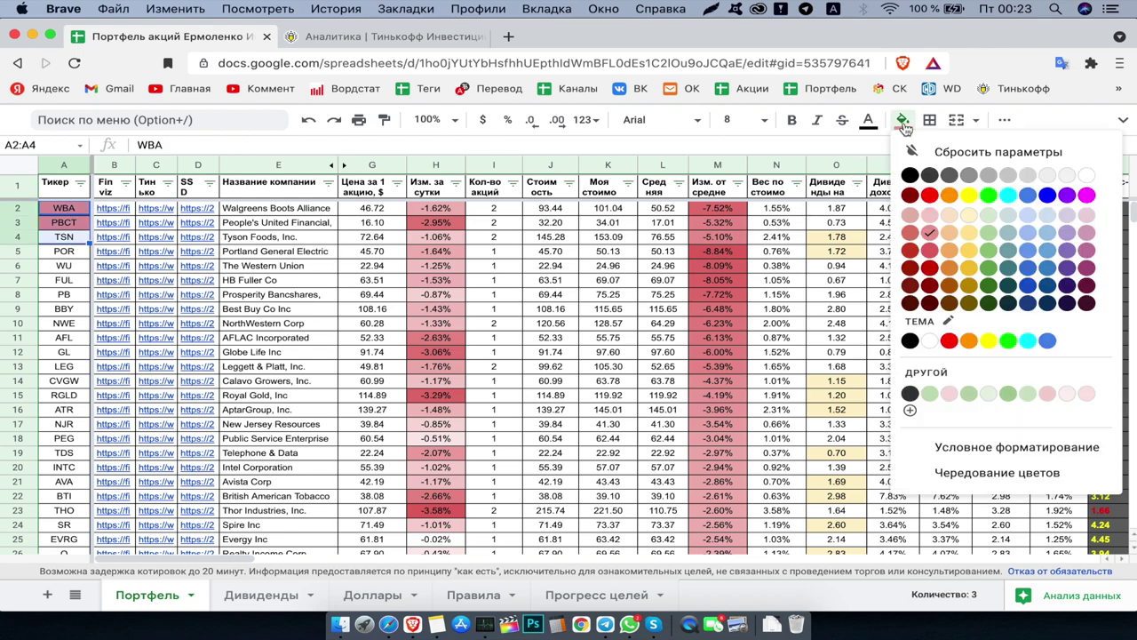
click(970, 196)
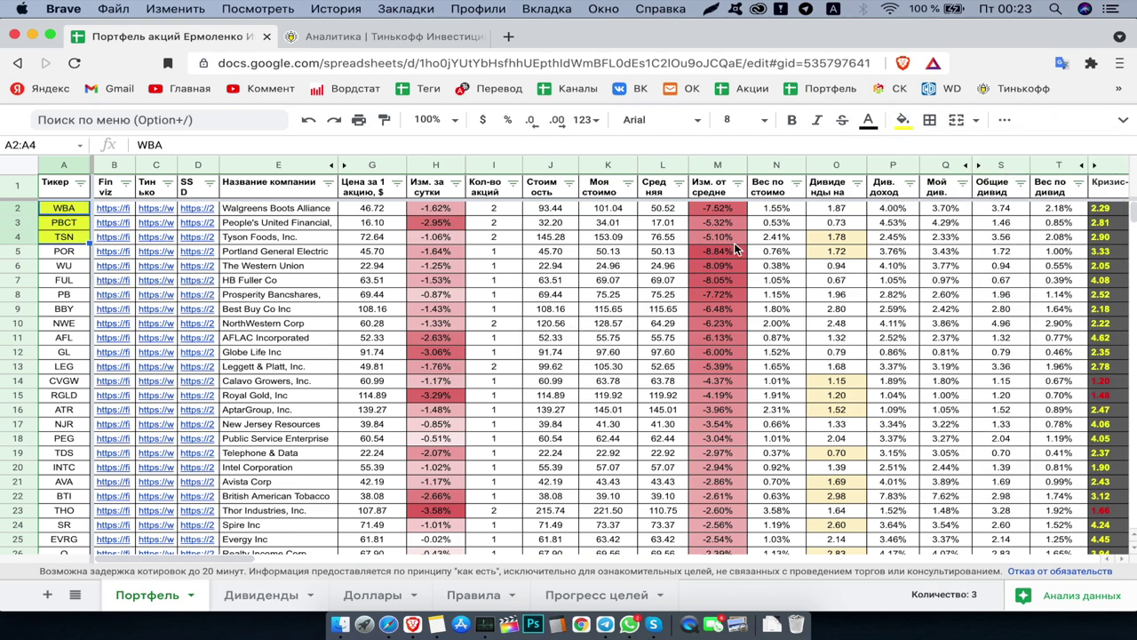
Step: Sort the portfolio in ascending order by change from average cost in column M and review where the highlighted WBA, PBCT, TSN and WTRG rank
click(737, 184)
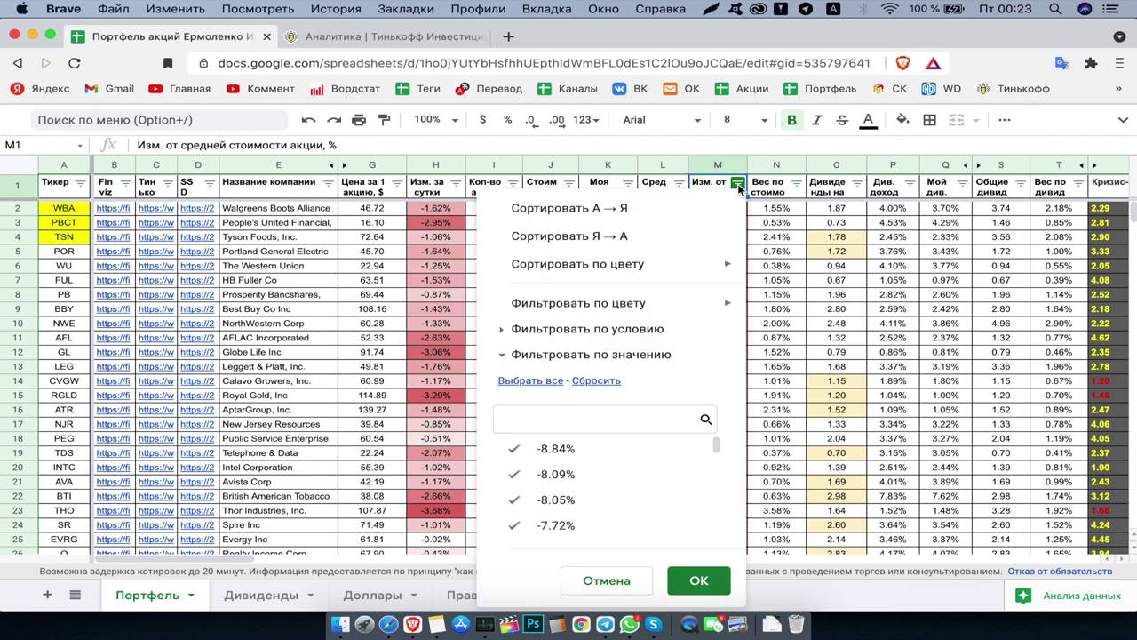
click(591, 209)
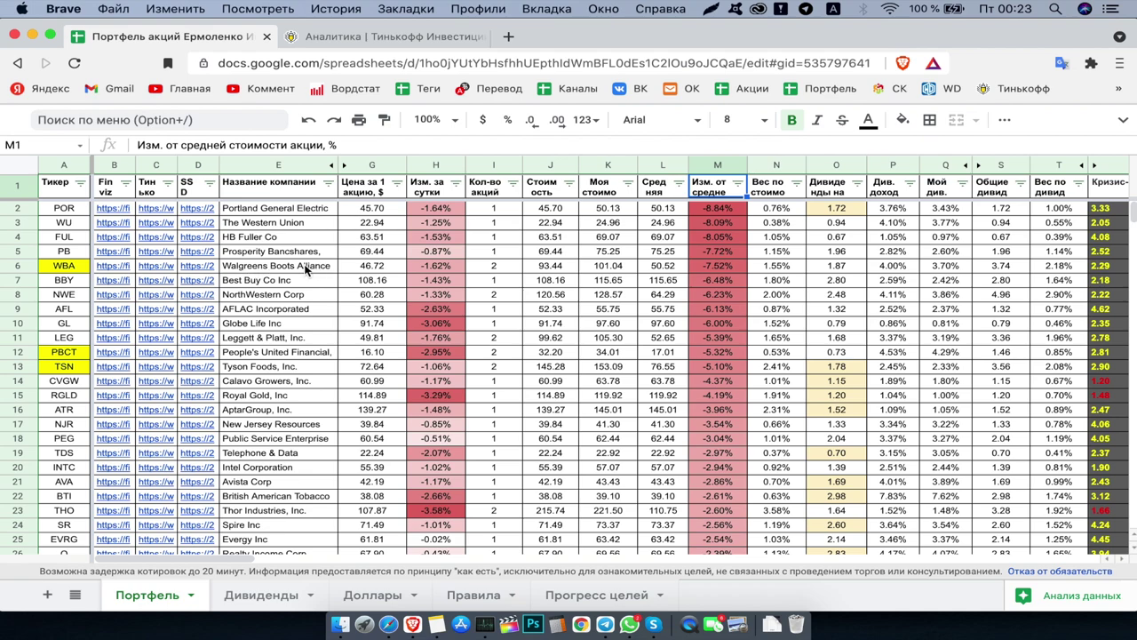
click(76, 271)
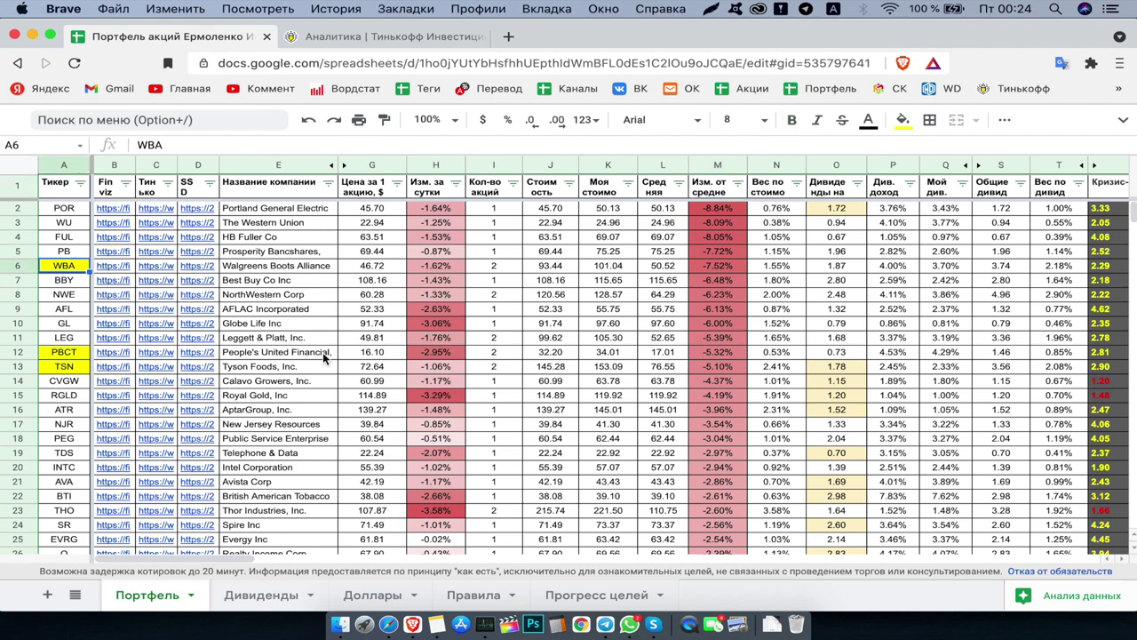
click(68, 354)
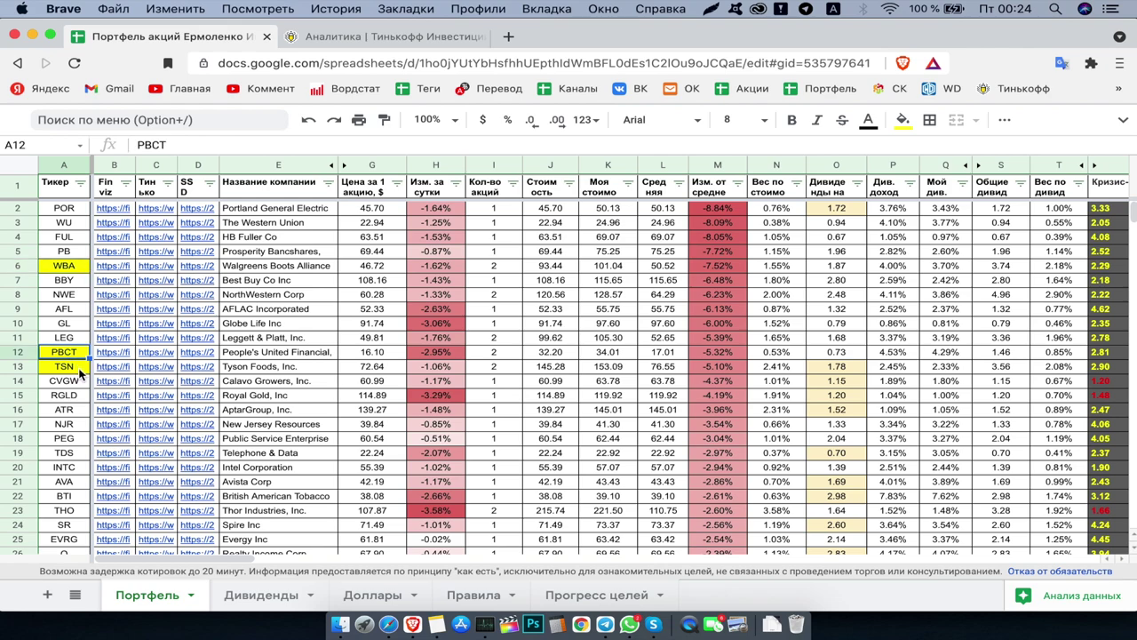
click(71, 374)
scroll(71, 373, down, 3)
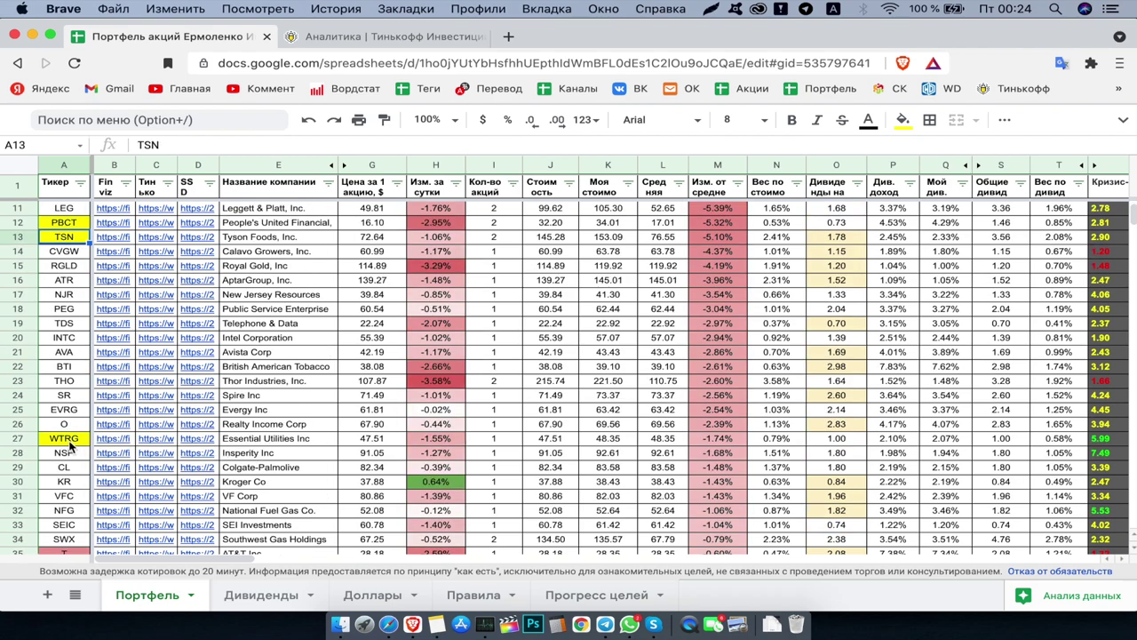
click(70, 443)
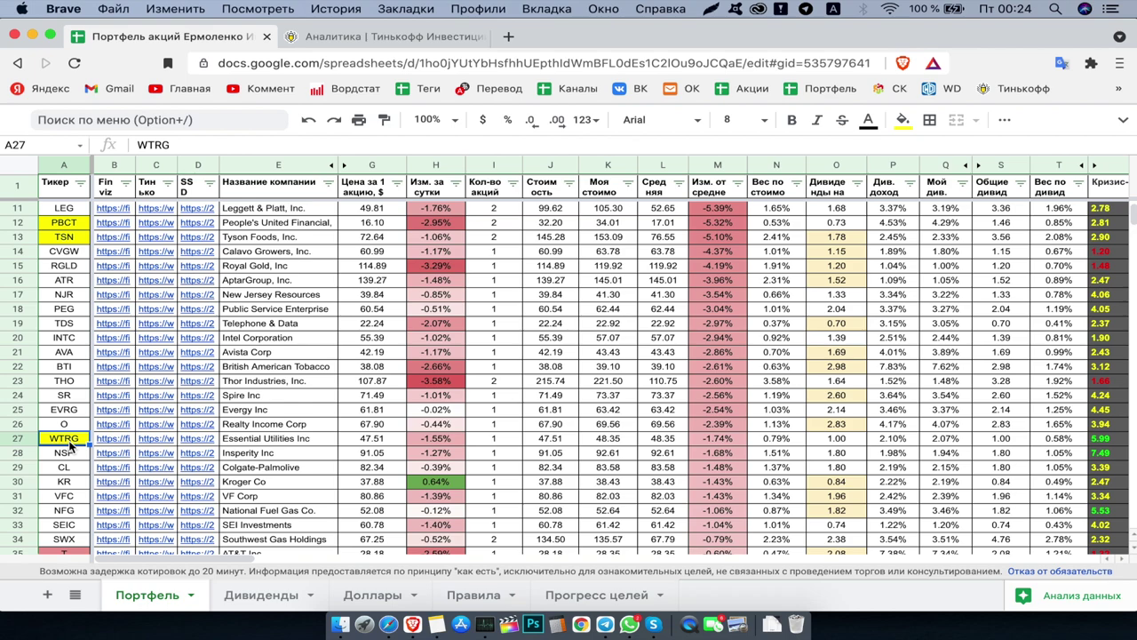
scroll(597, 222, up, 3)
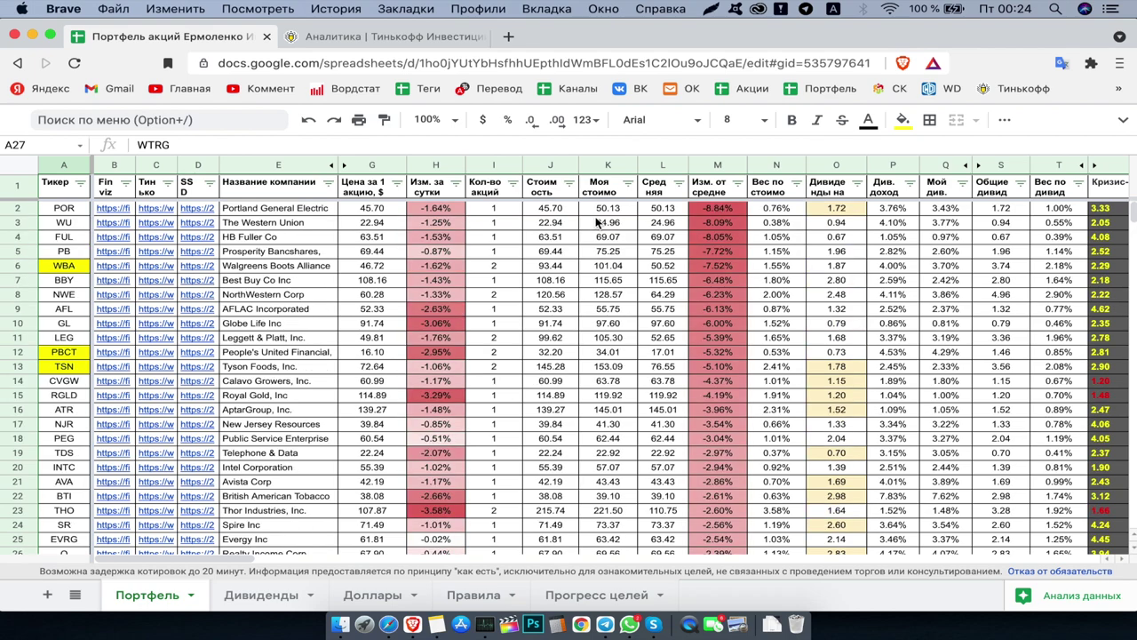
click(298, 211)
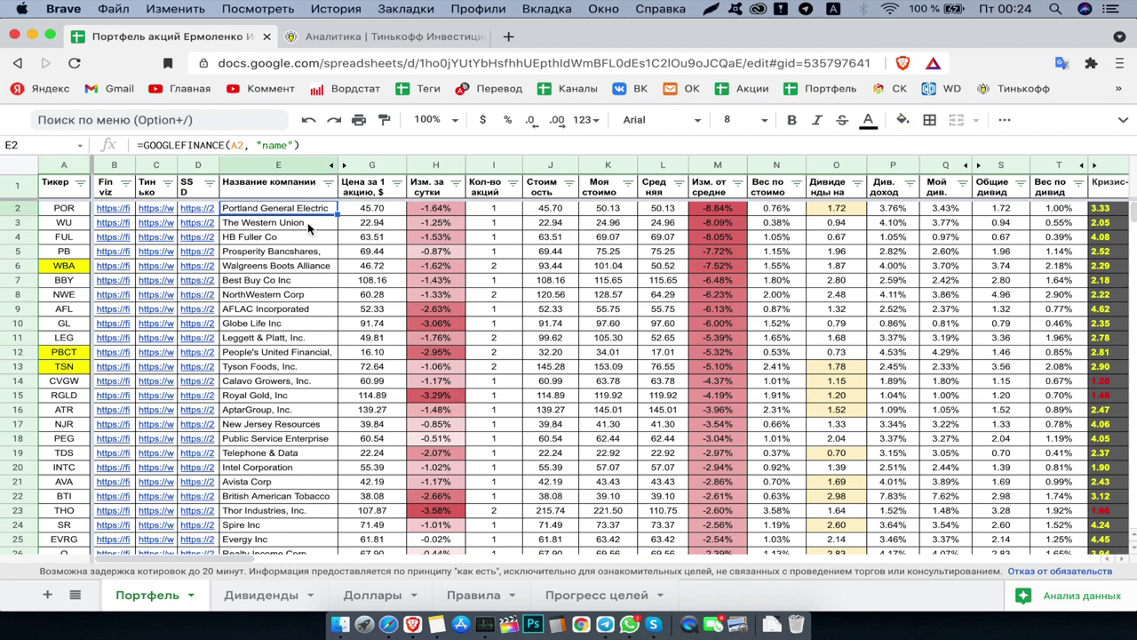
Step: Examine the shares with the largest drop from average cost in M2:M4 of the Портфель sheet
click(307, 222)
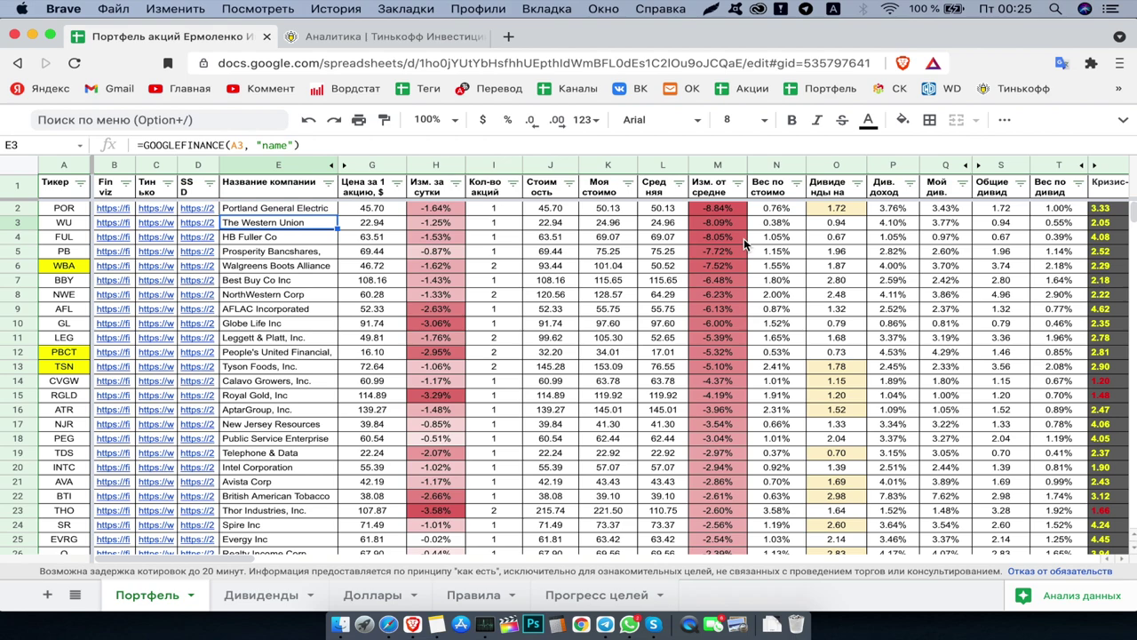
drag(731, 209, 728, 240)
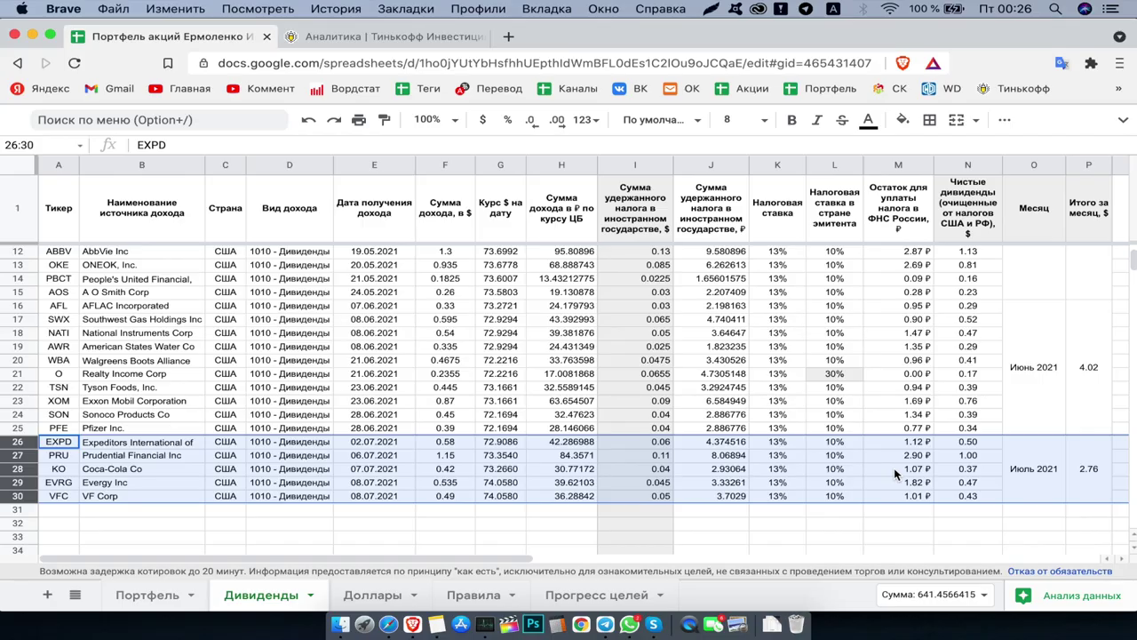
Step: Review the monthly net dividend totals and the monthly dividend growth chart on the Дивиденды sheet
scroll(895, 470, right, 10)
scroll(895, 474, up, 5)
scroll(895, 474, right, 5)
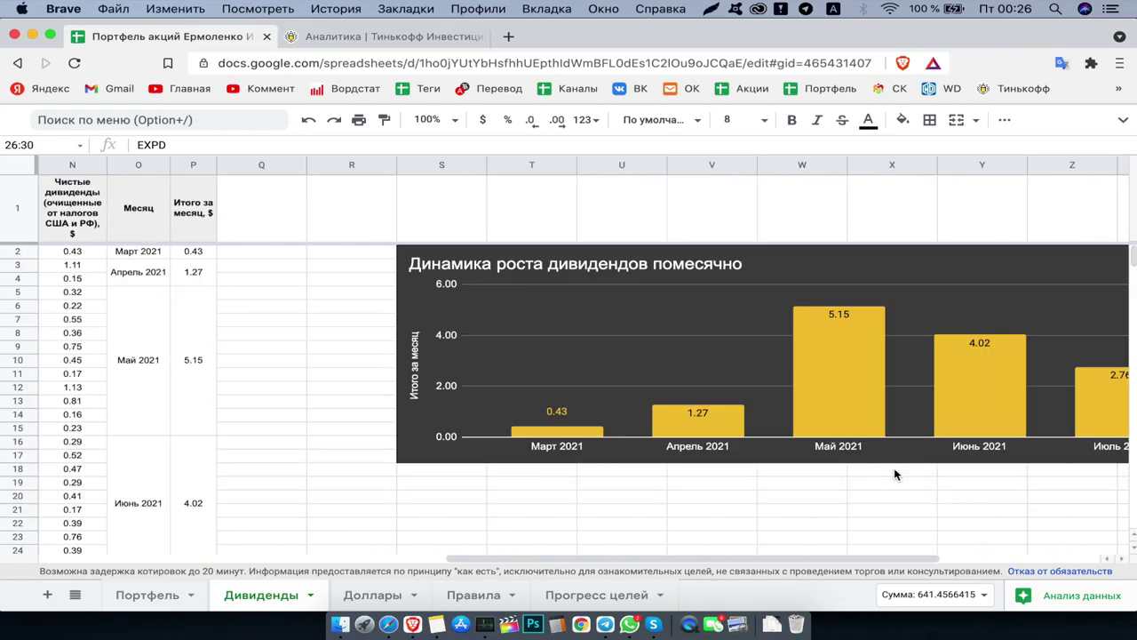
scroll(894, 474, right, 5)
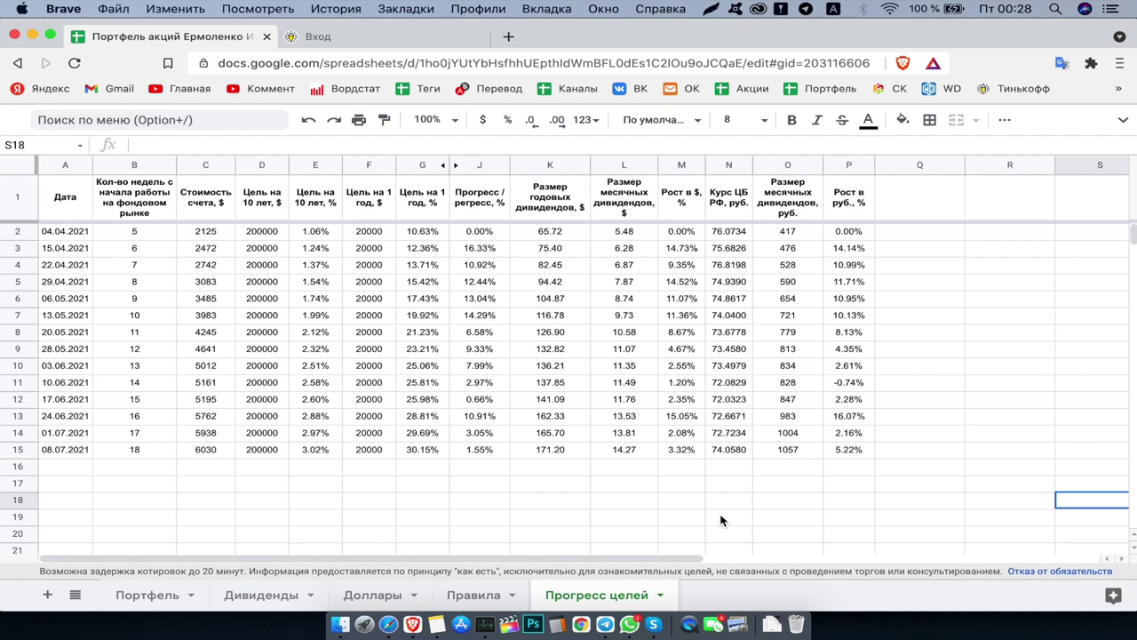
Step: Check the current dollar value of the Tinkoff brokerage account and set the 08.07.2021 account value in C15 to 6032
click(19, 449)
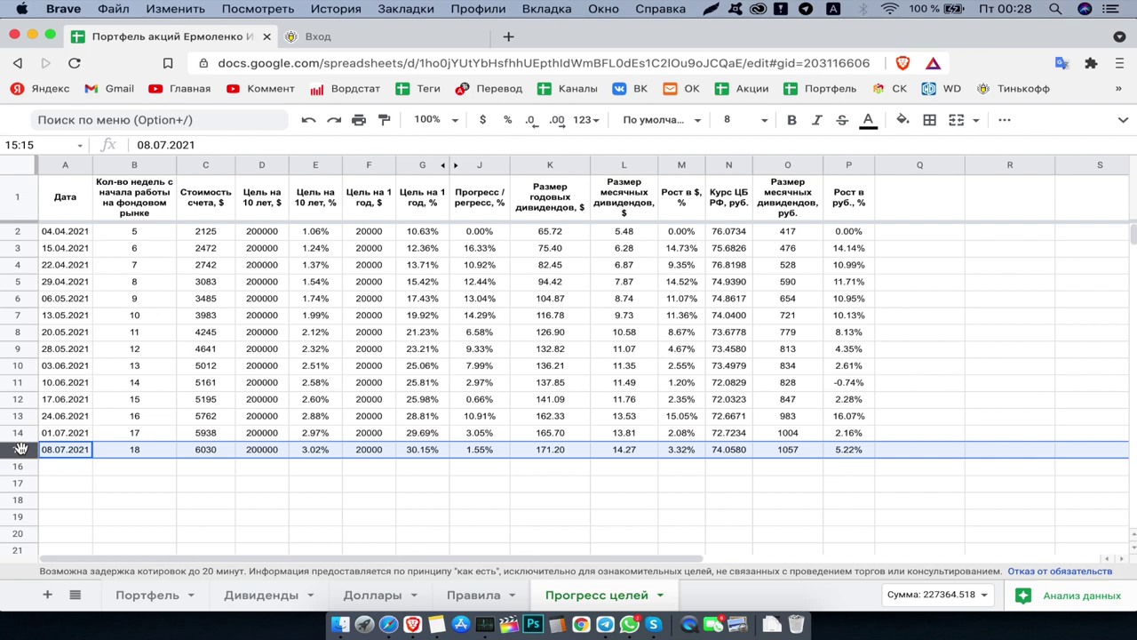
click(151, 449)
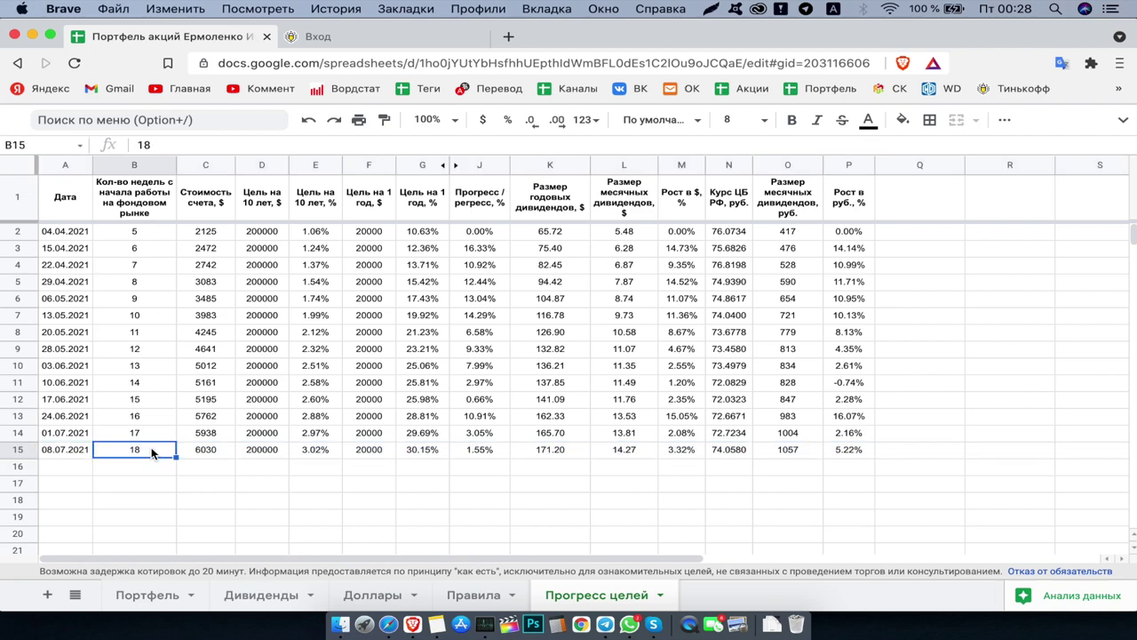
click(224, 454)
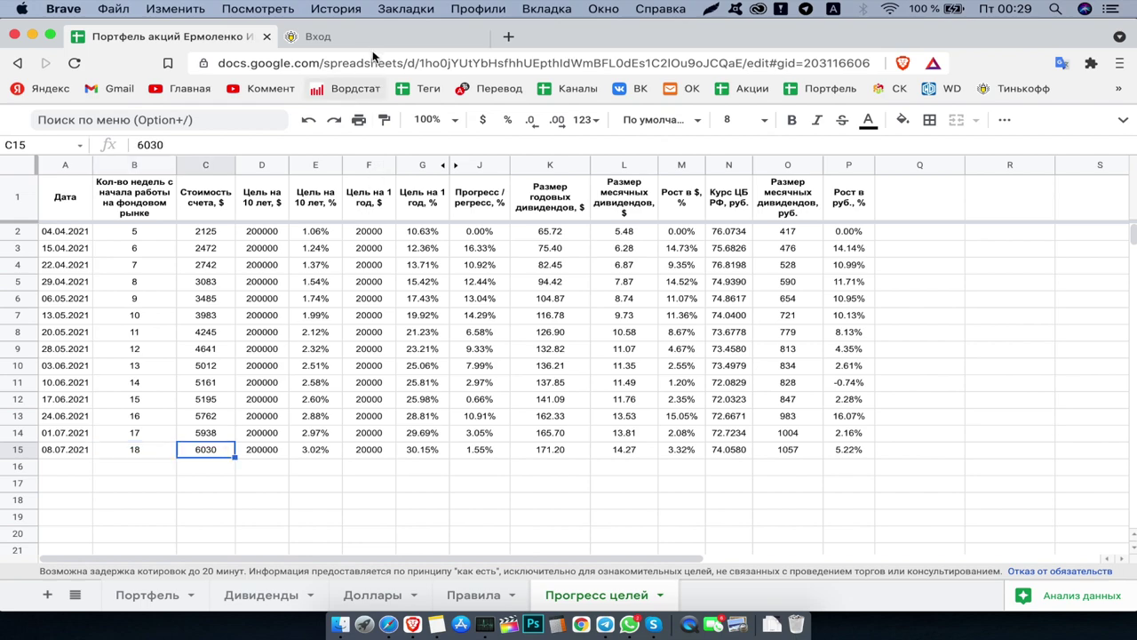
click(346, 37)
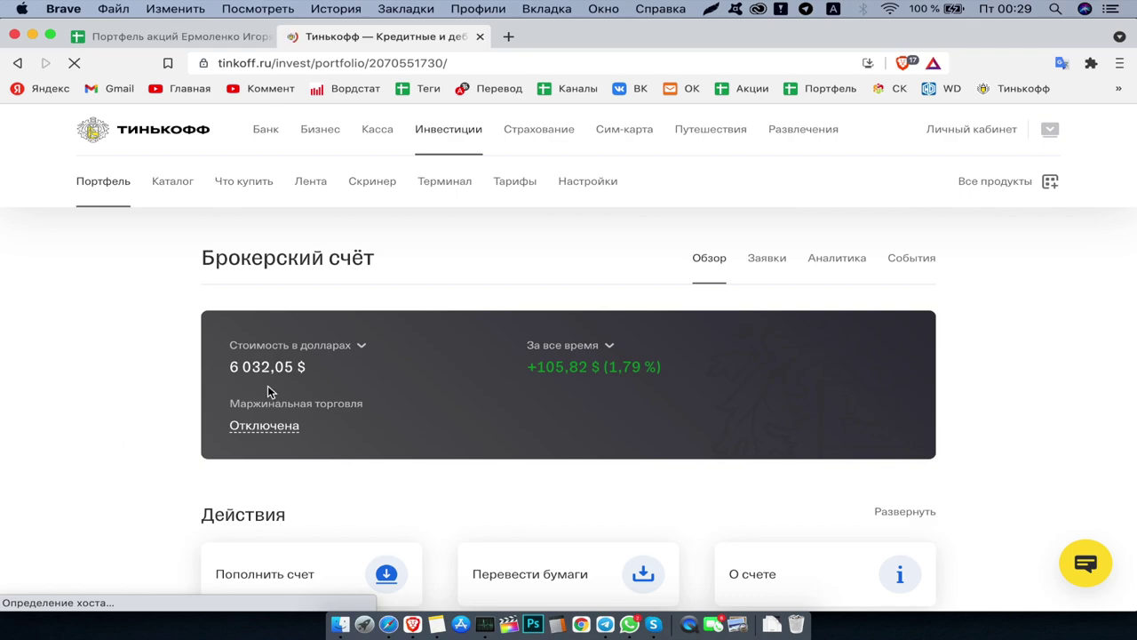
click(166, 41)
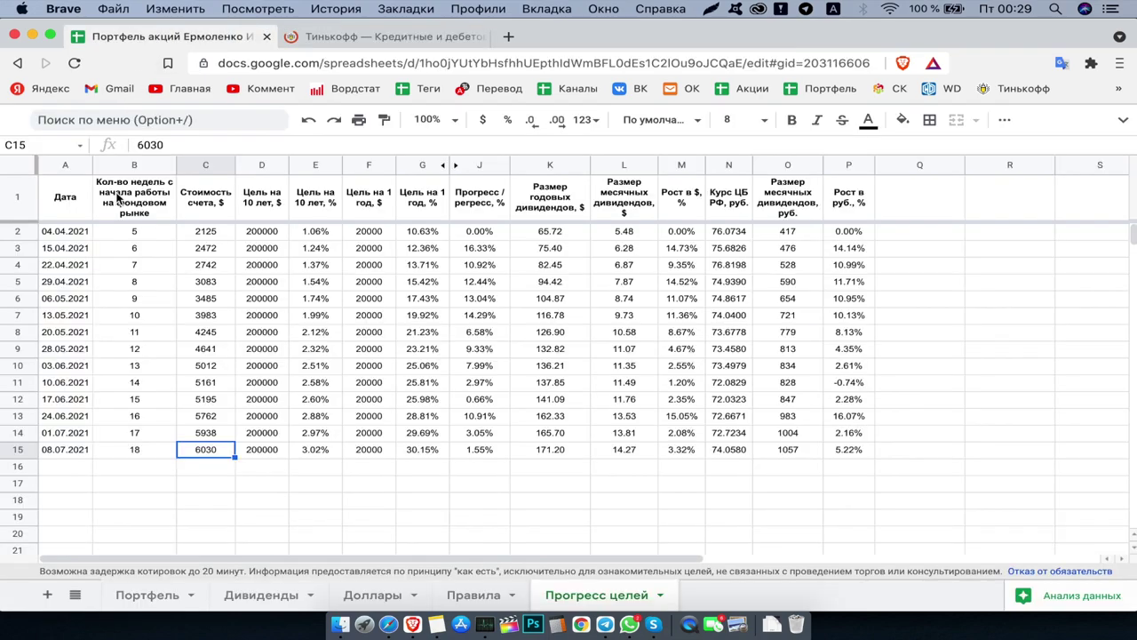
double_click(224, 449)
key(BackSpace)
text(2)
key(Return)
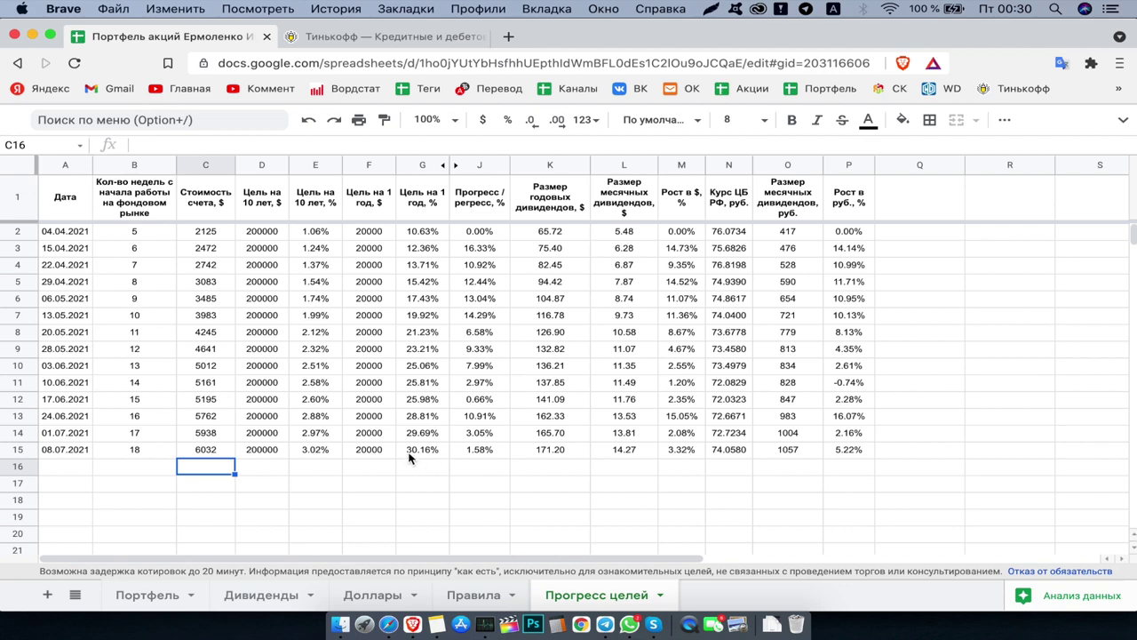
Step: Inspect the progress/regress formula for 08.07.2021 in J15 without changing it
click(499, 447)
key(Return)
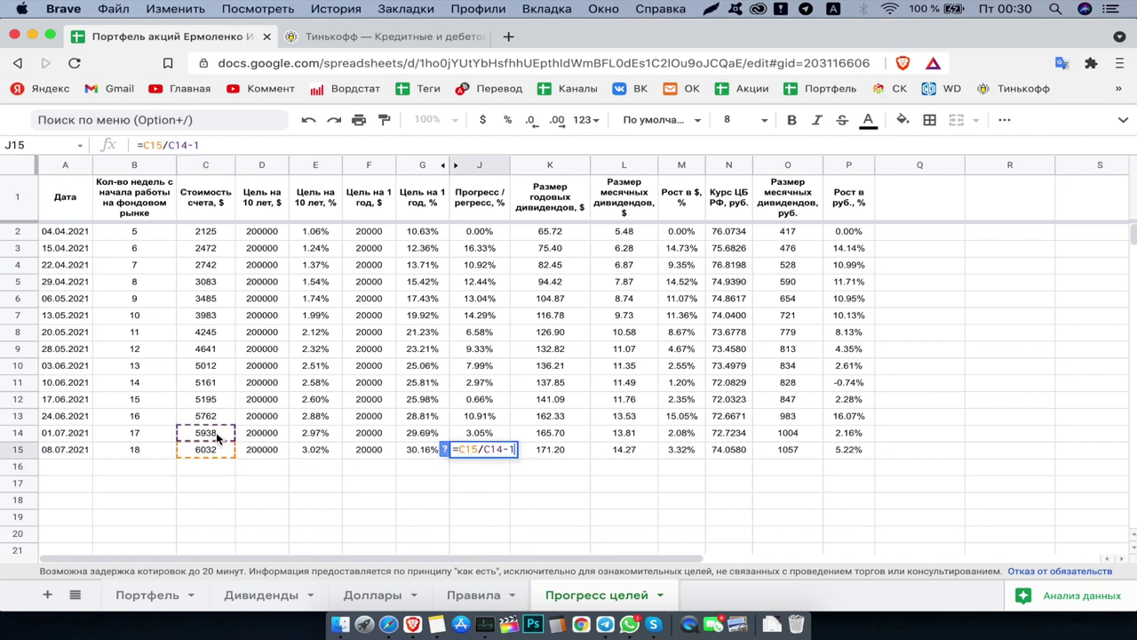
key(Escape)
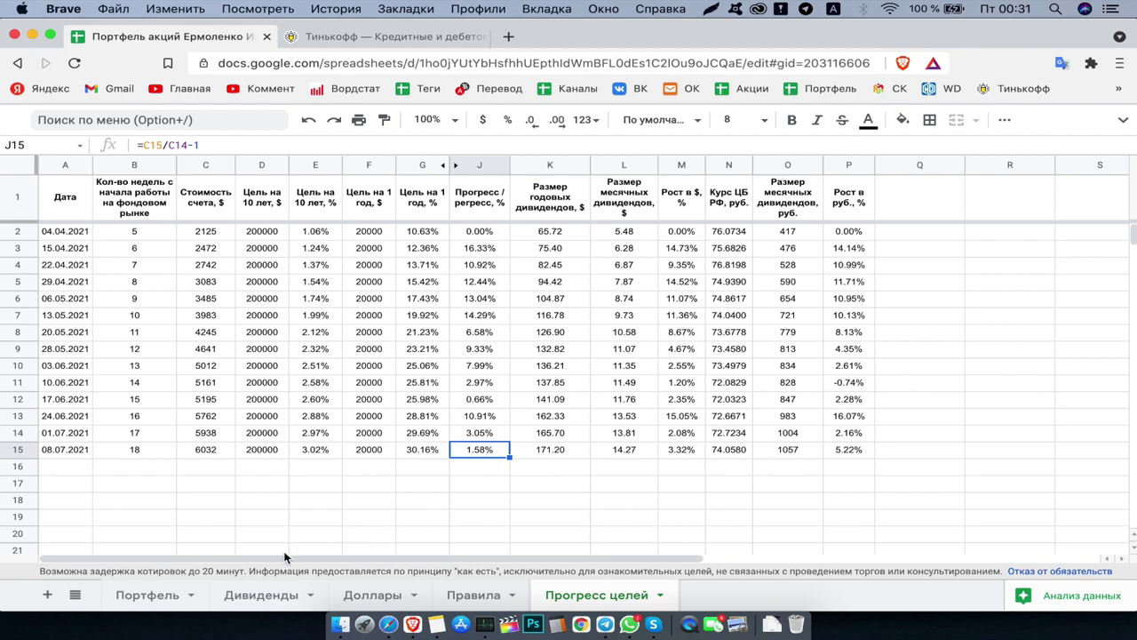
Step: Check the sum of the total dividends column S on the Портфель sheet against the annual and monthly dividends in Прогресс целей row 15
click(150, 595)
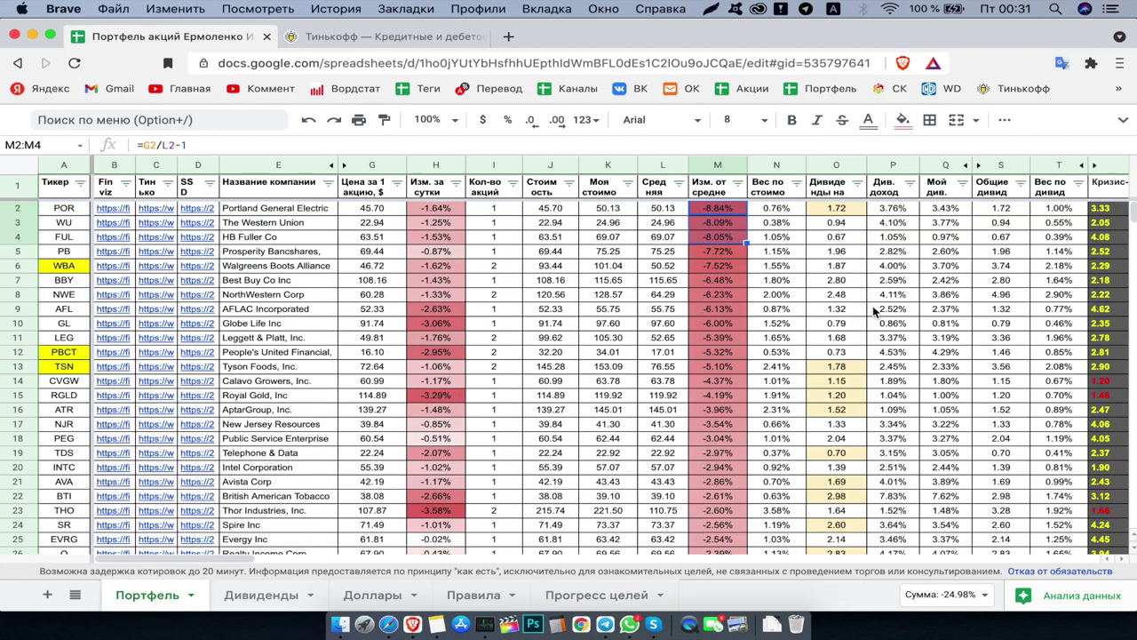
click(998, 166)
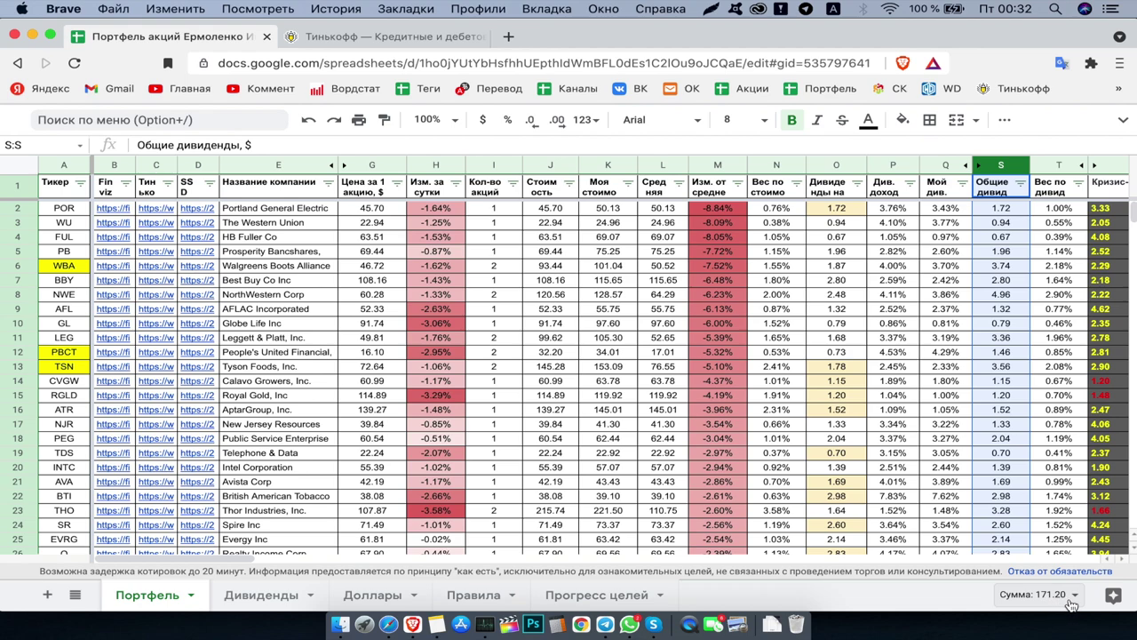
click(597, 594)
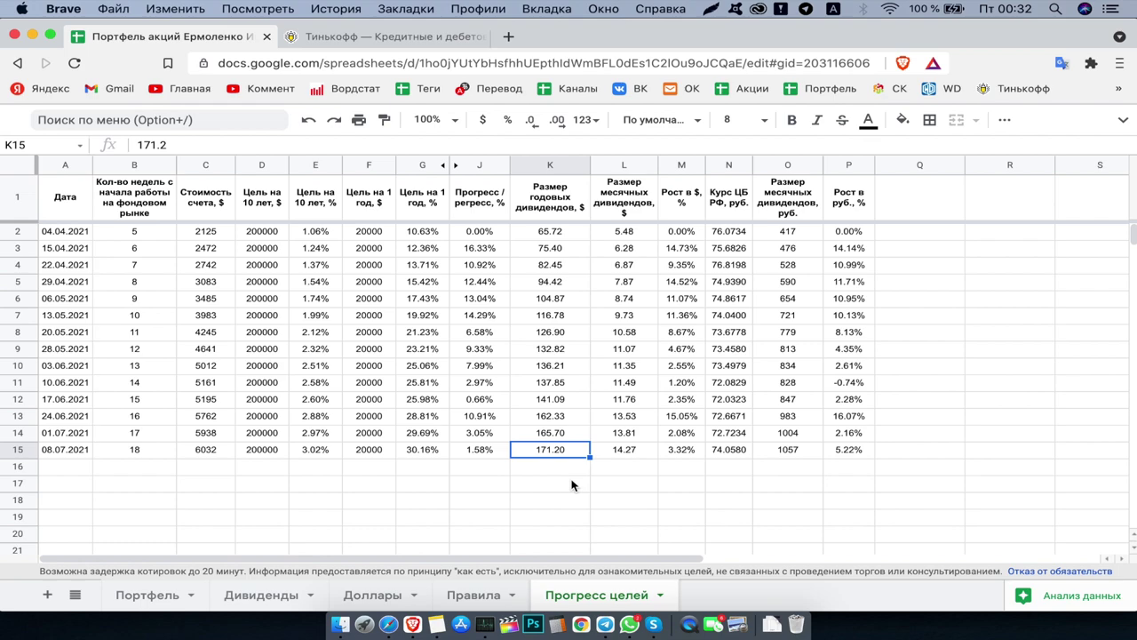
click(638, 449)
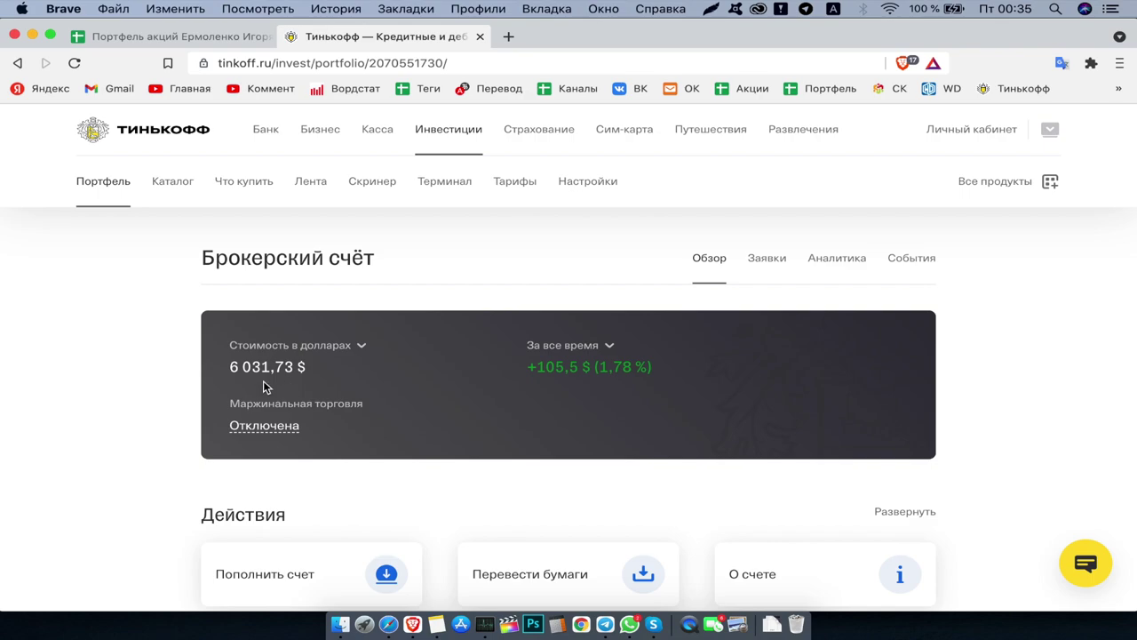
Step: Correct the 08.07.2021 account value in C15 of Прогресс целей to 6031 and return to the Tinkoff account overview
click(146, 41)
double_click(224, 451)
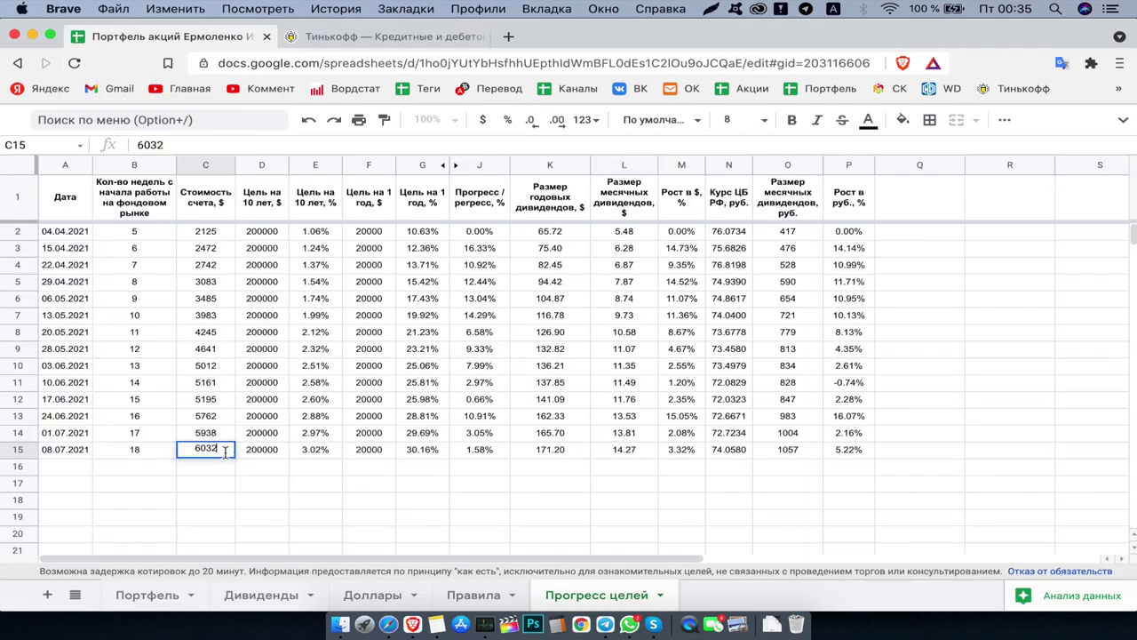
key(BackSpace)
text(1)
click(260, 487)
click(382, 37)
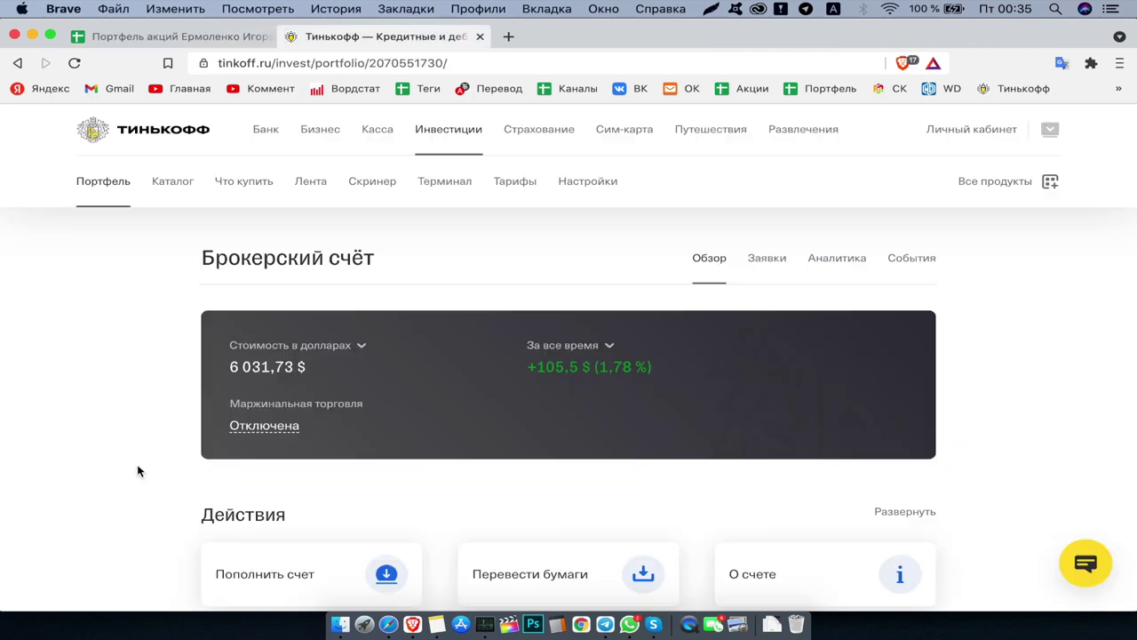